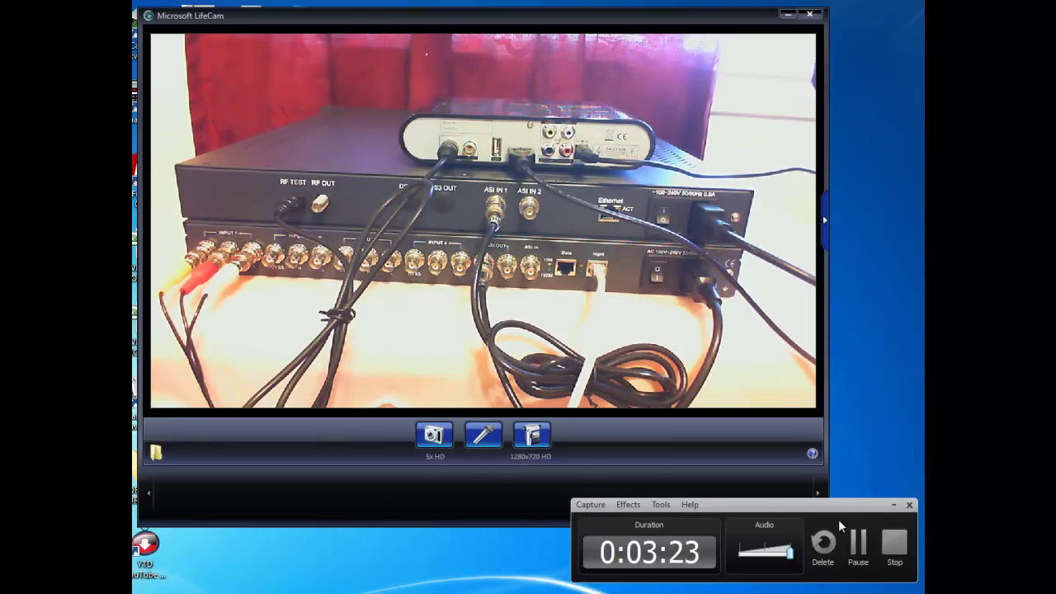
click(858, 548)
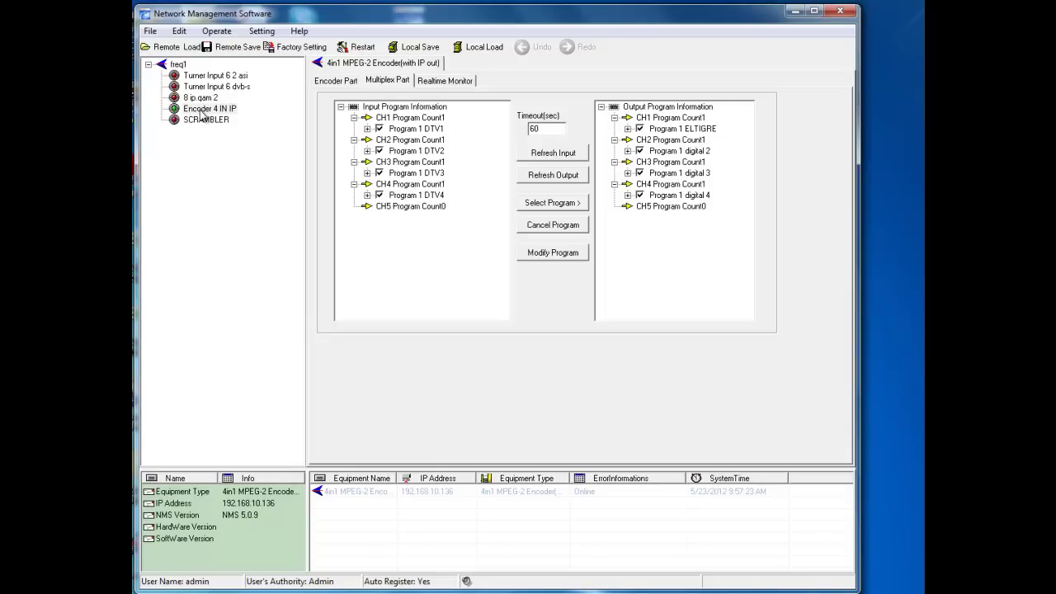
View the form for adding equipment under the freq1 frequency point and close it without adding anything.
click(179, 66)
right_click(179, 69)
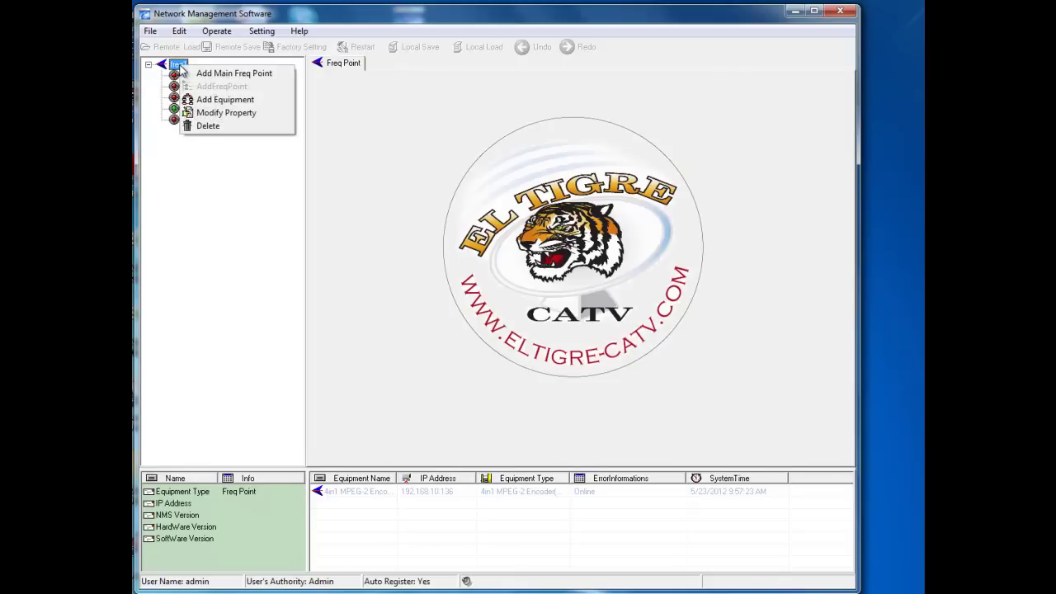
click(228, 101)
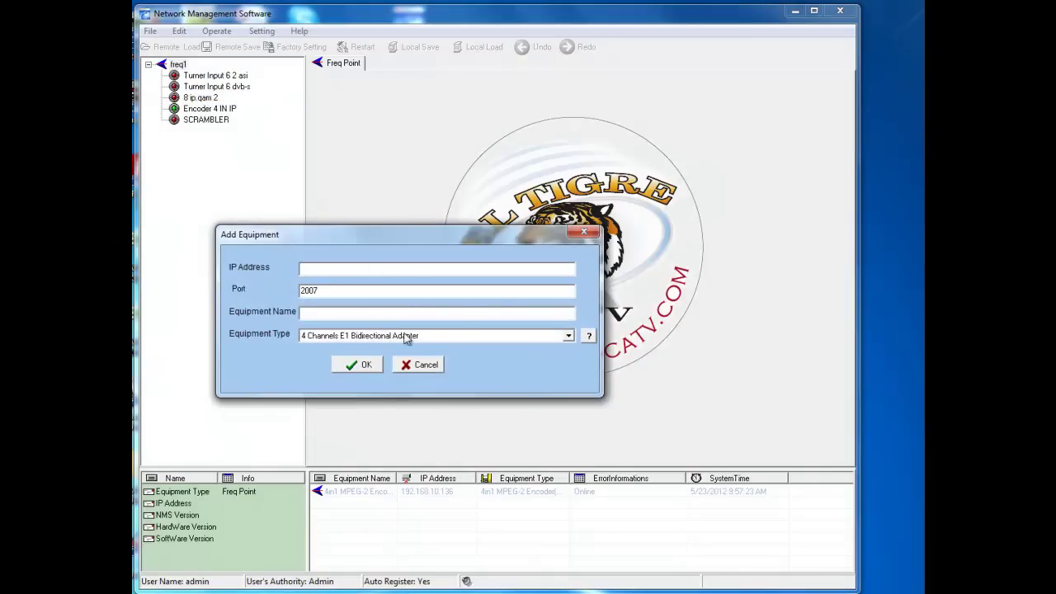
click(419, 366)
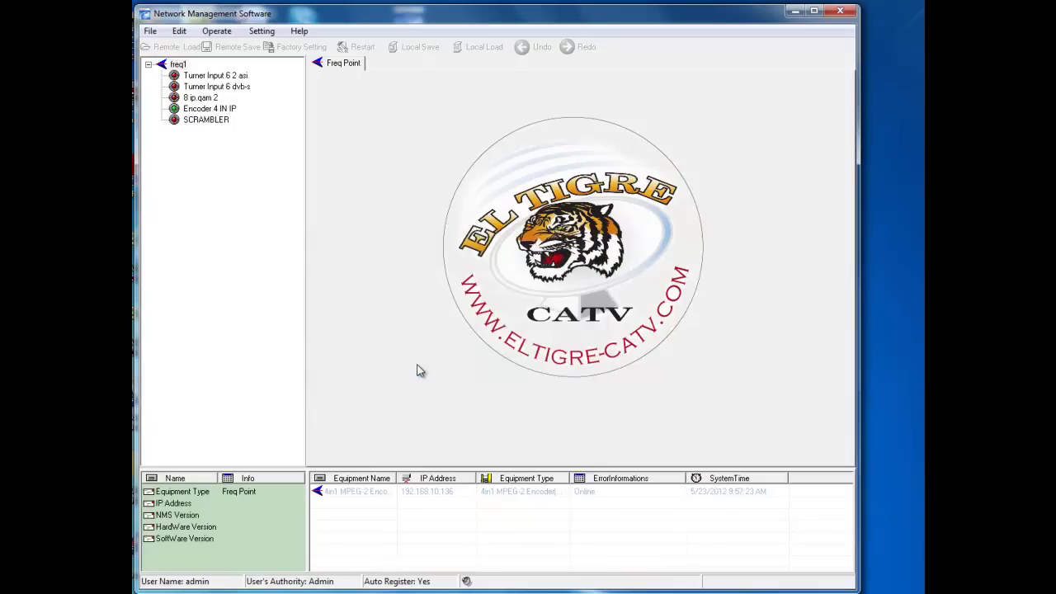
Review the equipment properties of Encoder 4 IN IP, including IP address, port, name and type, and close them unchanged.
click(194, 111)
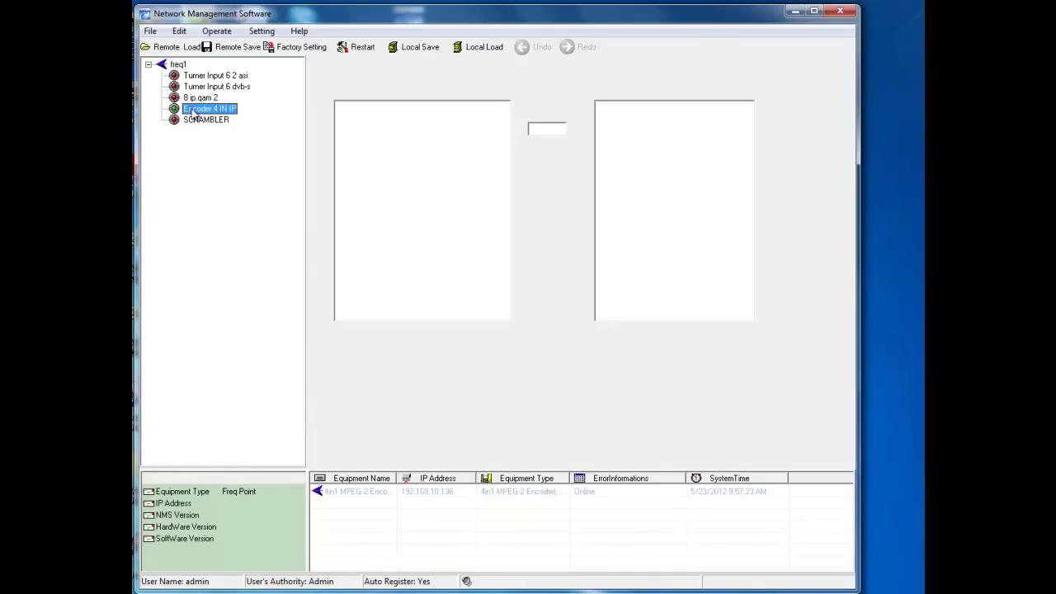
right_click(194, 112)
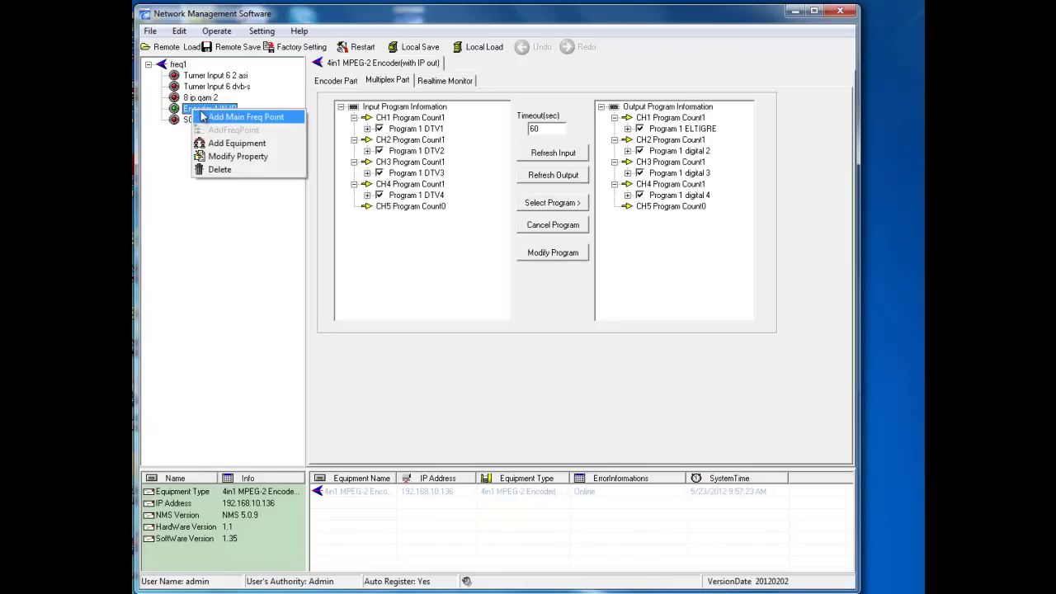
click(248, 158)
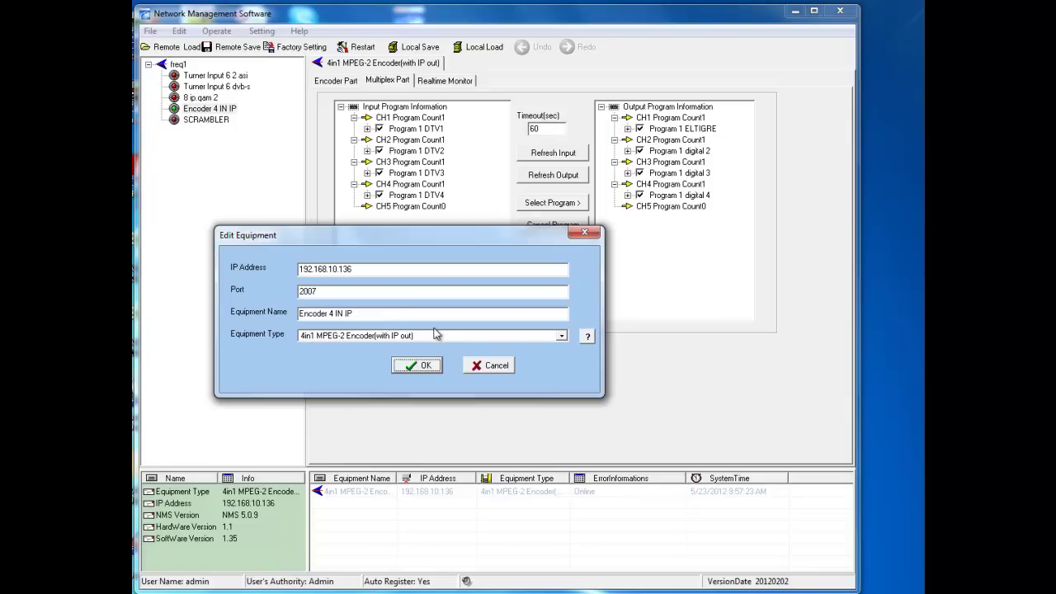
click(486, 367)
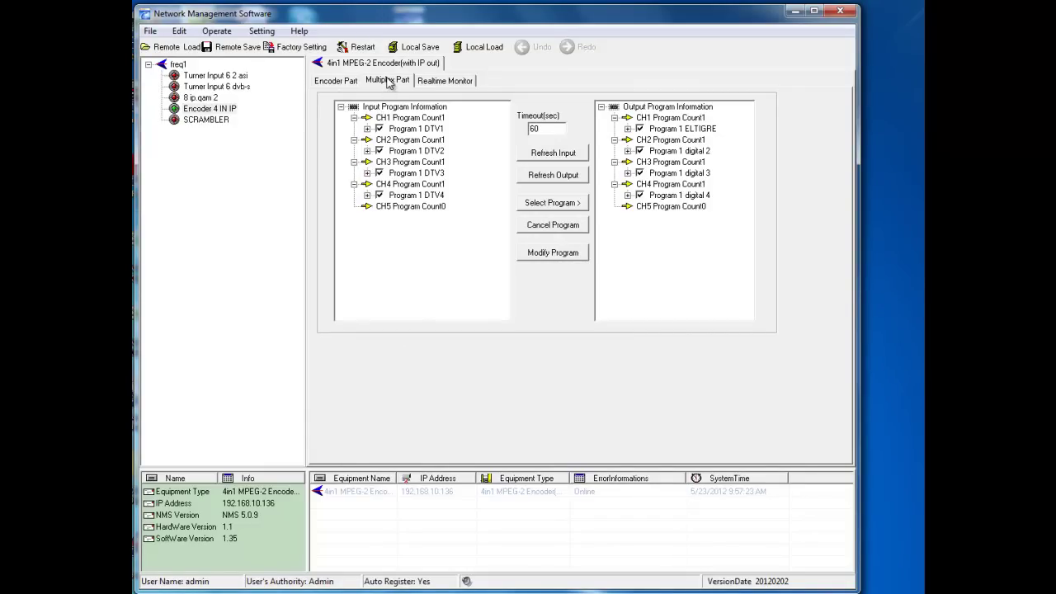
Select NTSC as the encoder's Channel 1 video field mode and apply the video parameters to the device.
click(335, 81)
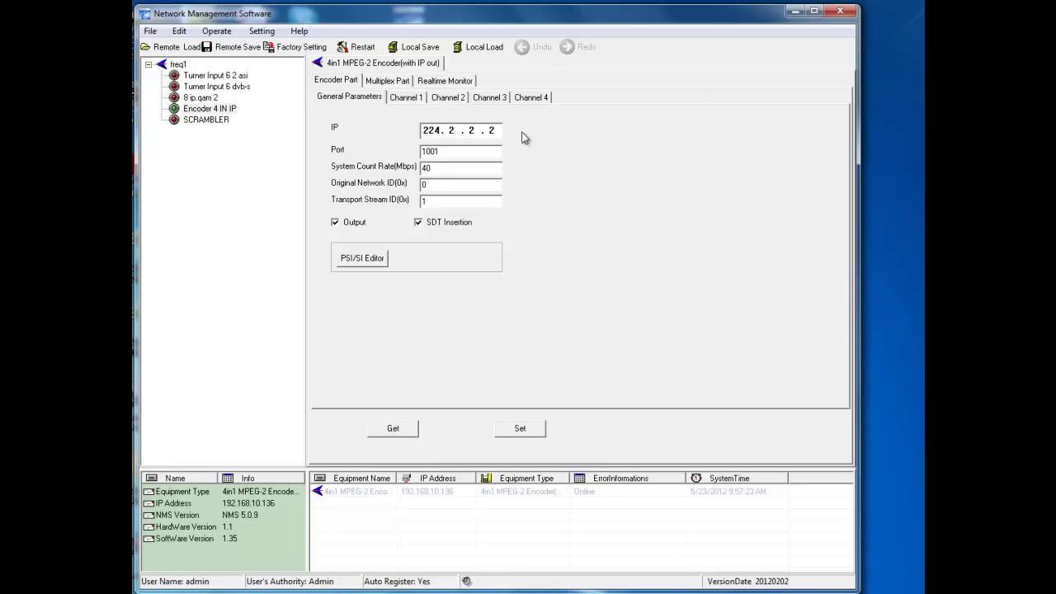
click(404, 98)
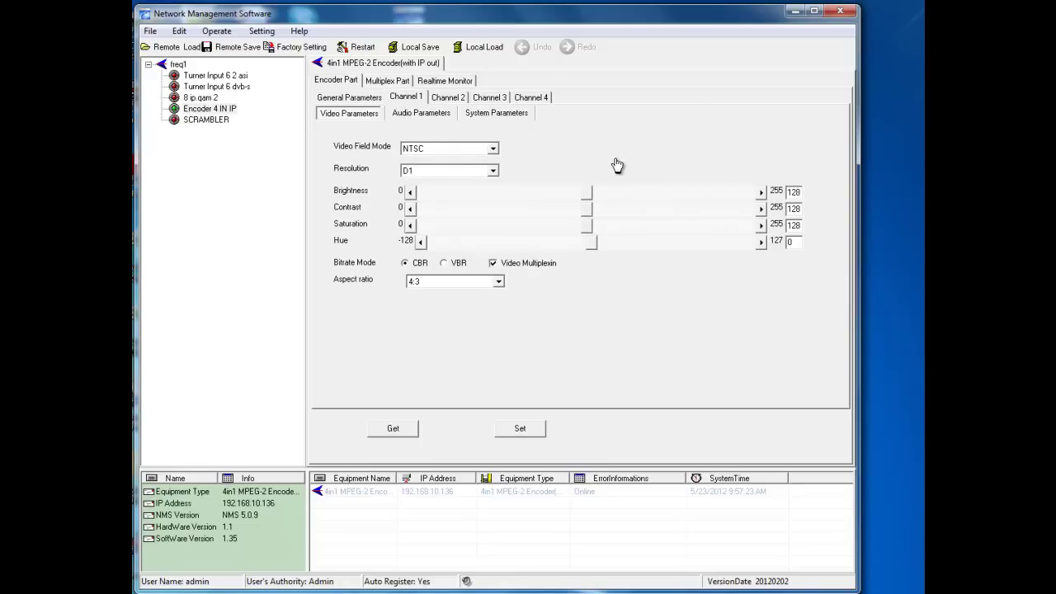
click(494, 150)
click(441, 173)
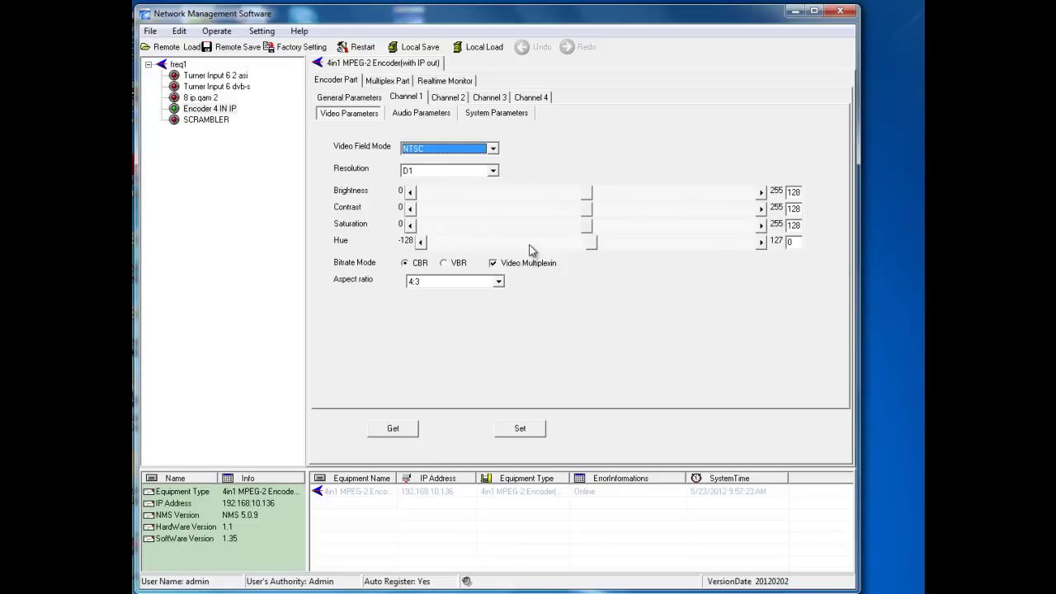
click(532, 432)
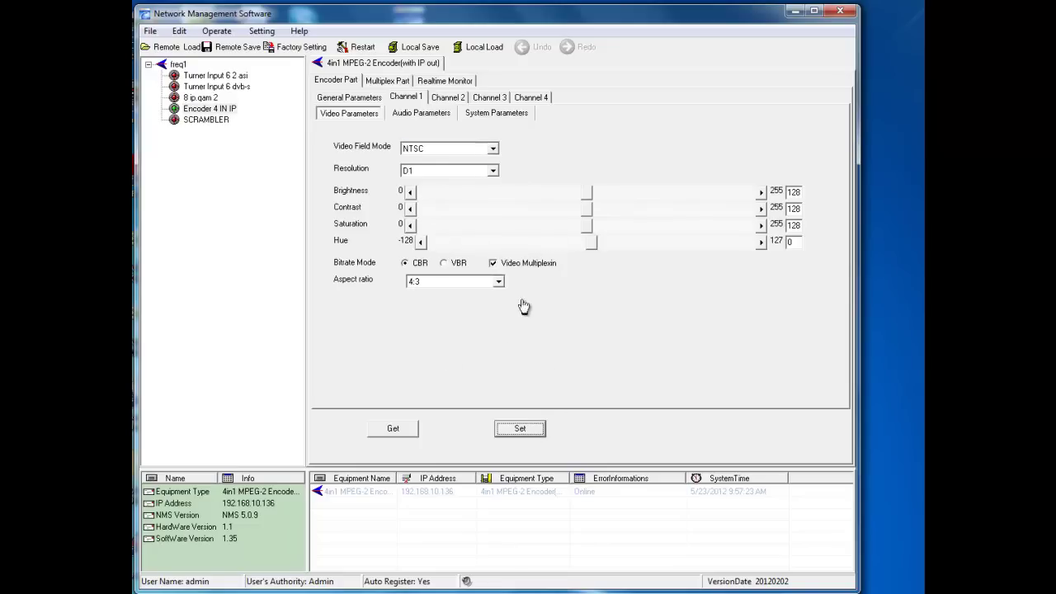
Review the video parameters of encoder Channels 2, 3 and 4.
click(446, 99)
click(490, 100)
click(531, 98)
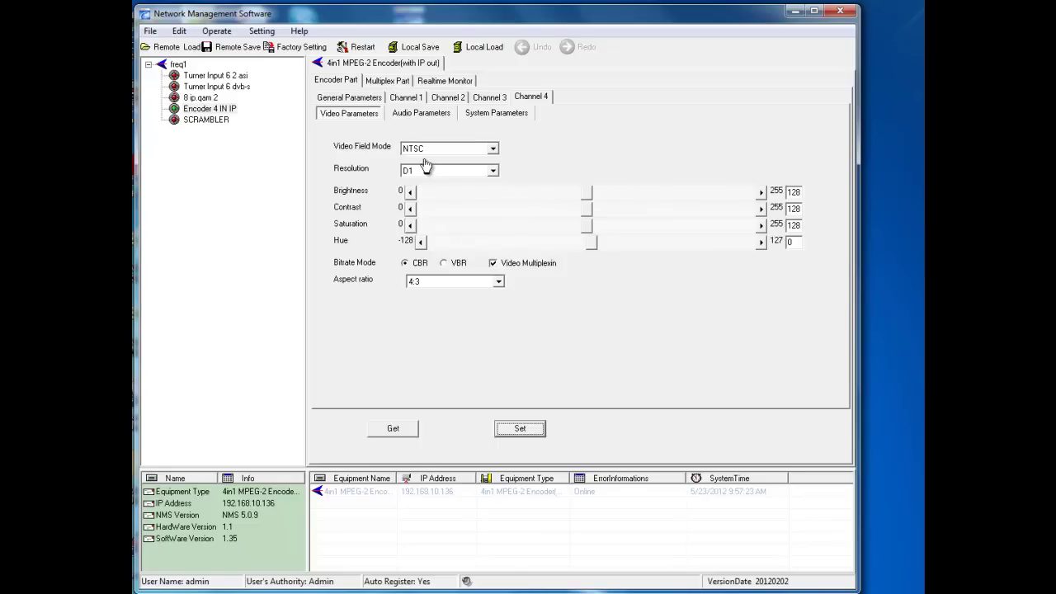
Inspect the editable program name of the CH1 output program in the multiplex settings and cancel without changes.
click(389, 81)
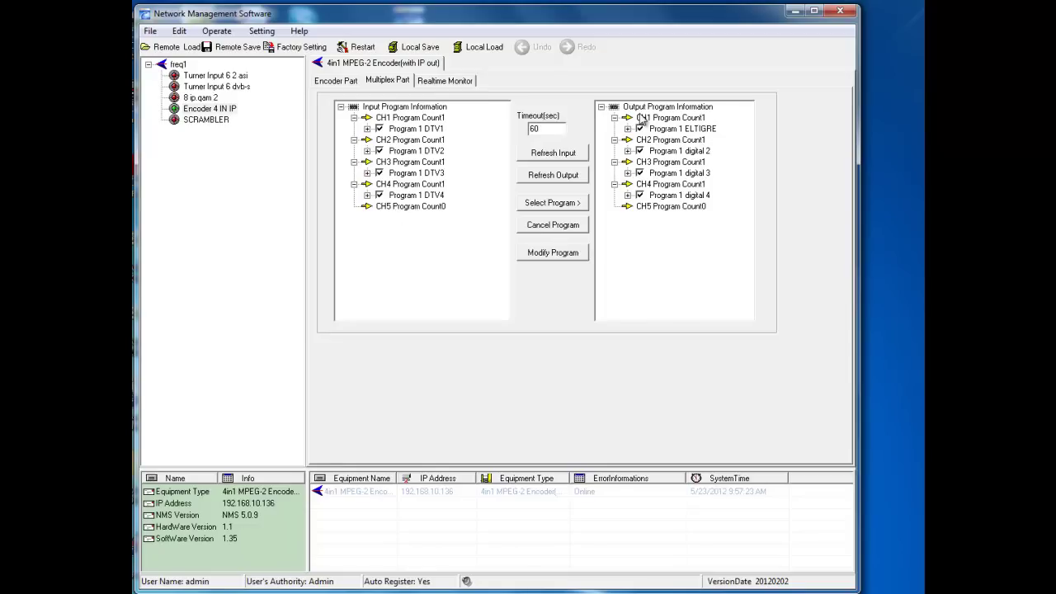
click(665, 135)
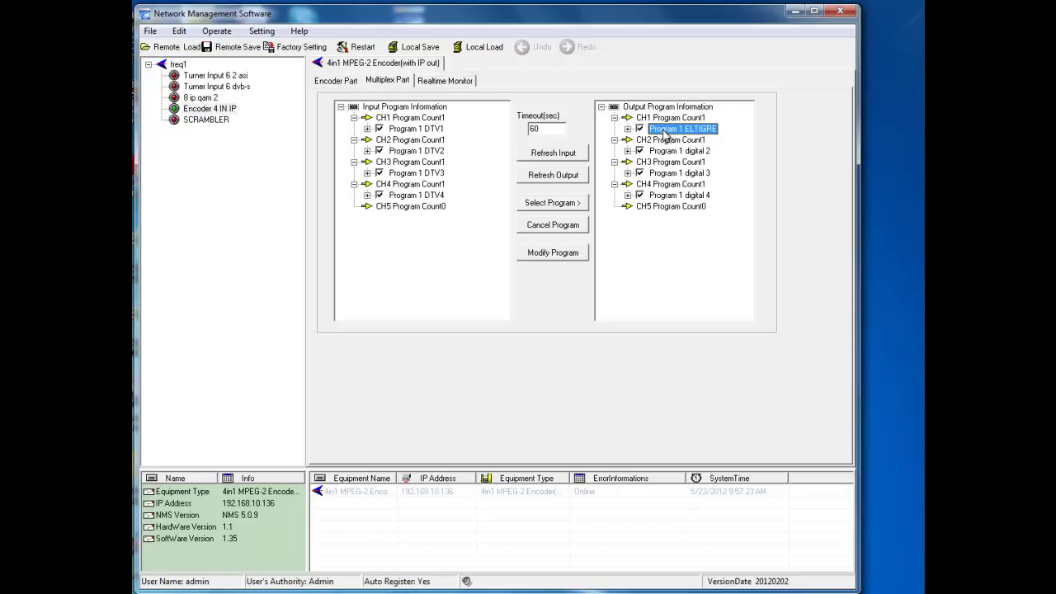
click(556, 255)
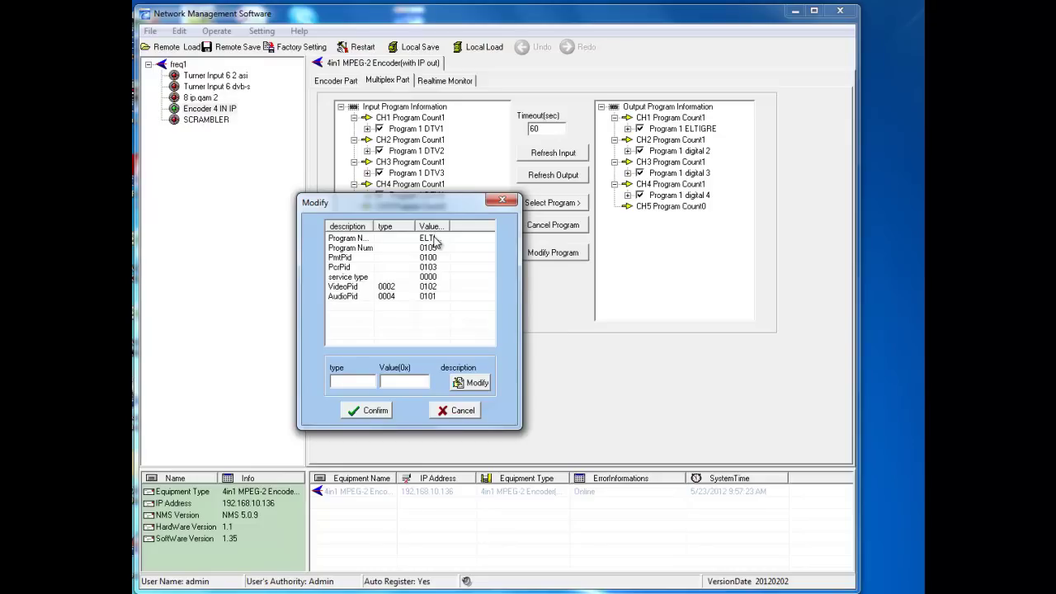
click(439, 240)
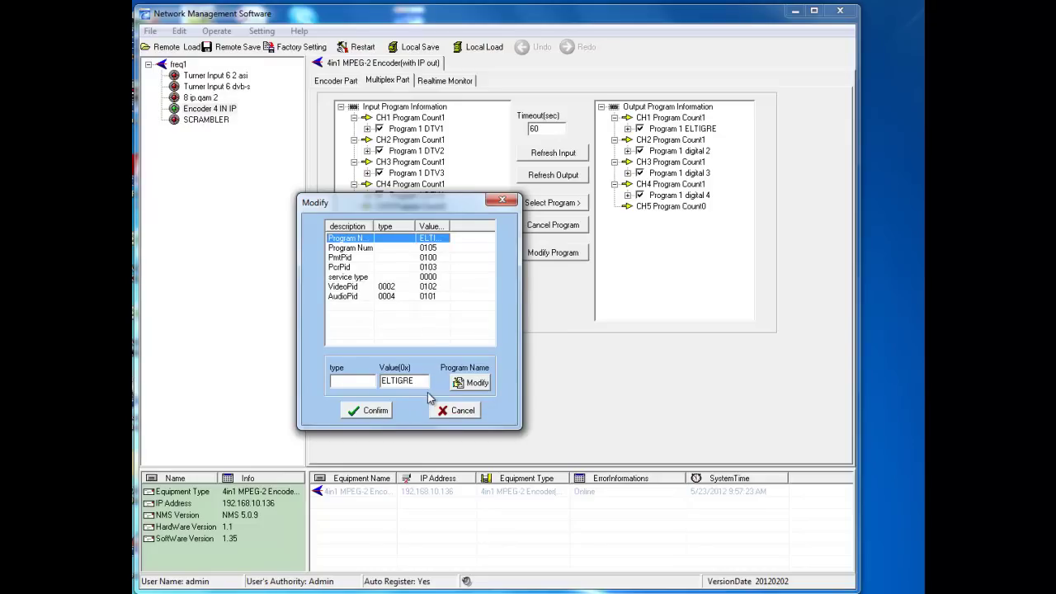
click(458, 412)
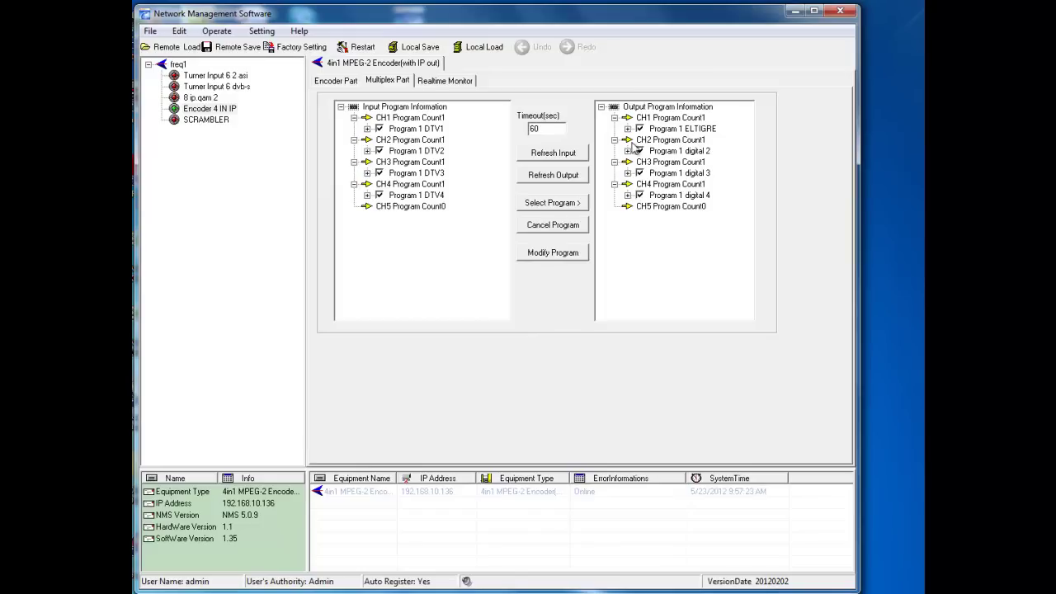
Examine the CH1 output program's number, name and PIDs in the output tree, and collapse its details.
click(628, 130)
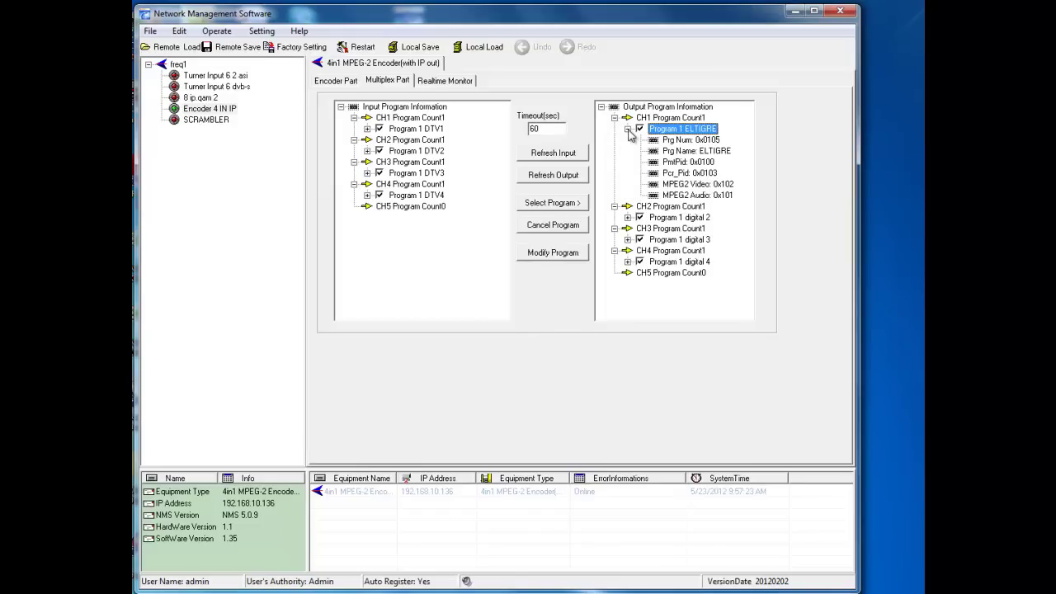
click(685, 142)
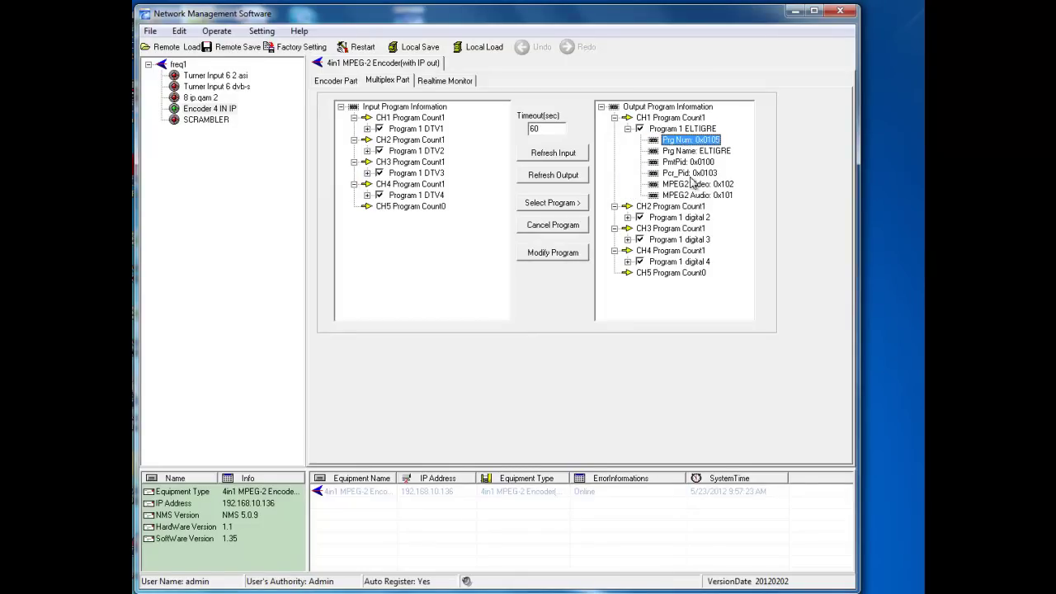
click(627, 130)
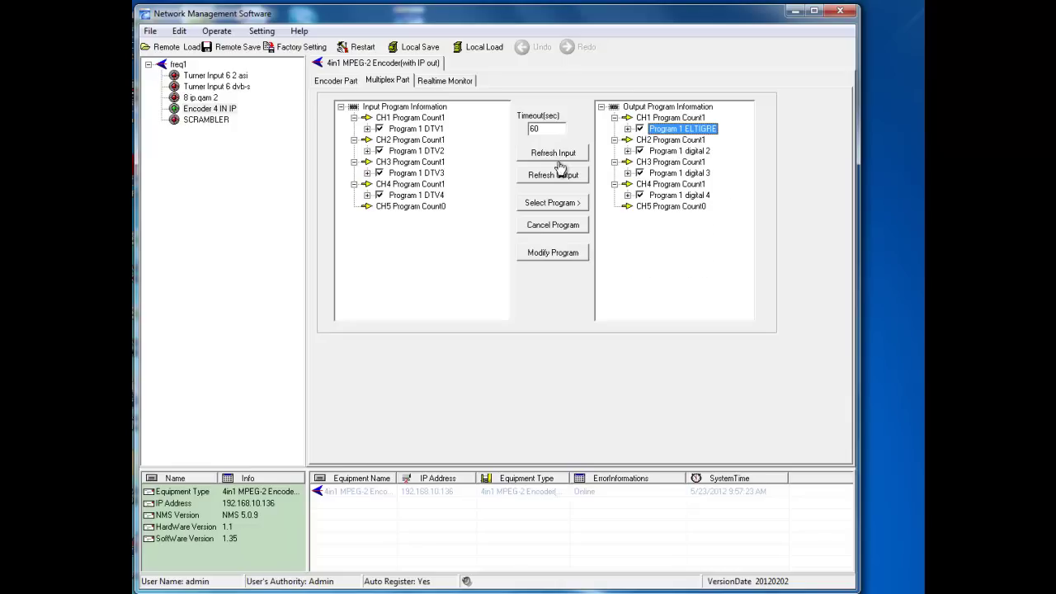
Check the encoder's program count and bitrate in the realtime monitor.
click(443, 81)
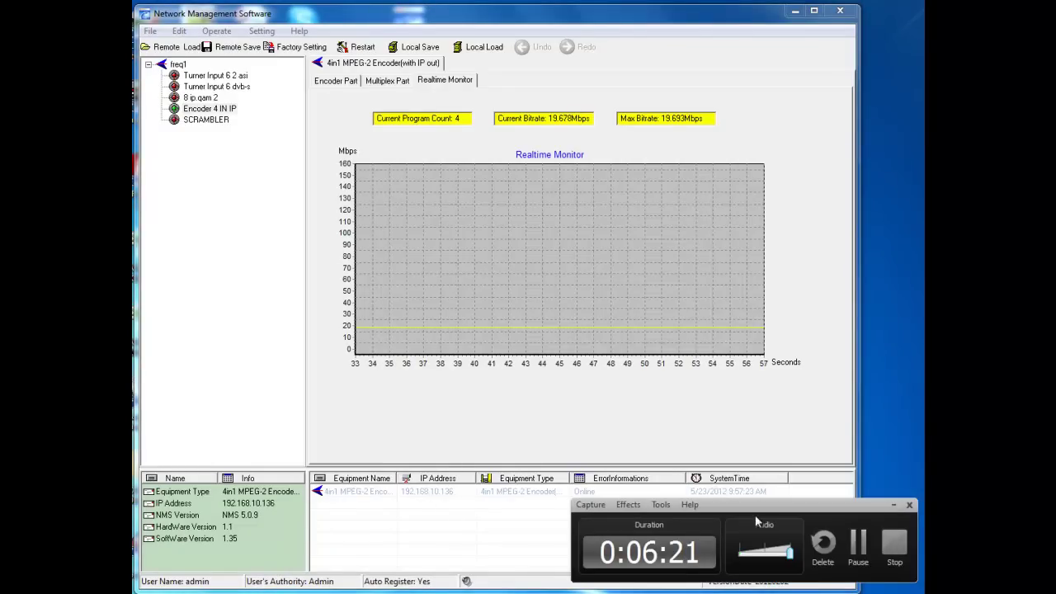
click(856, 543)
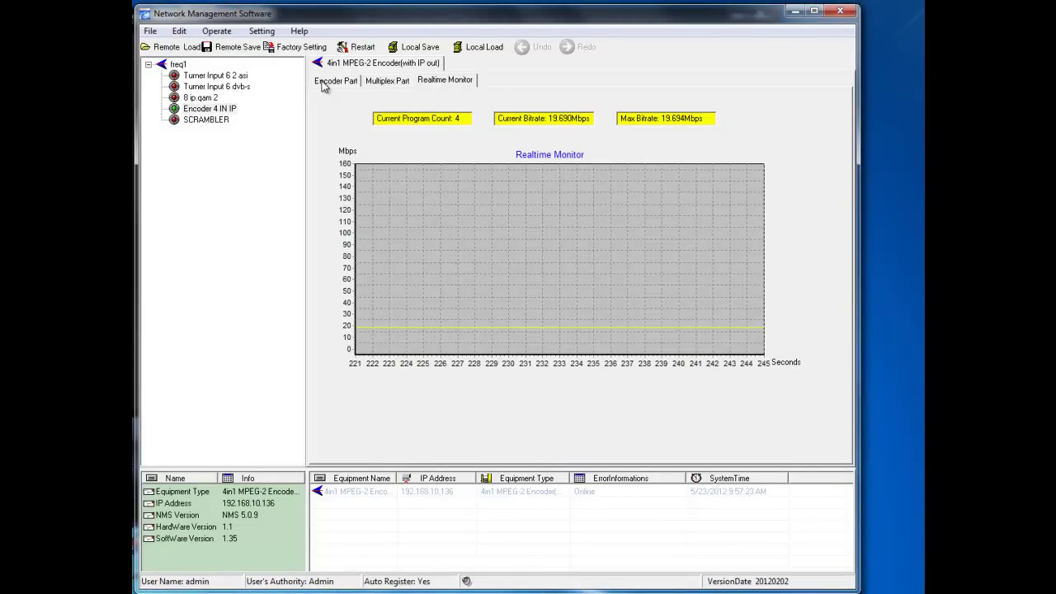
Return to the multiplex settings, view the ELTIGRE program's name entry for modification, and cancel without changes.
click(373, 84)
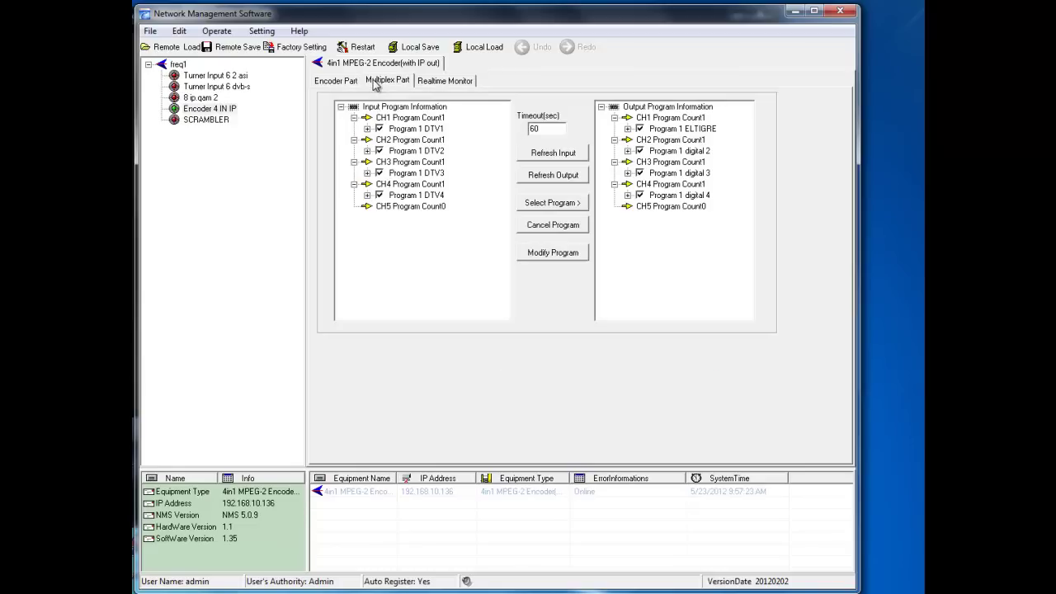
click(657, 130)
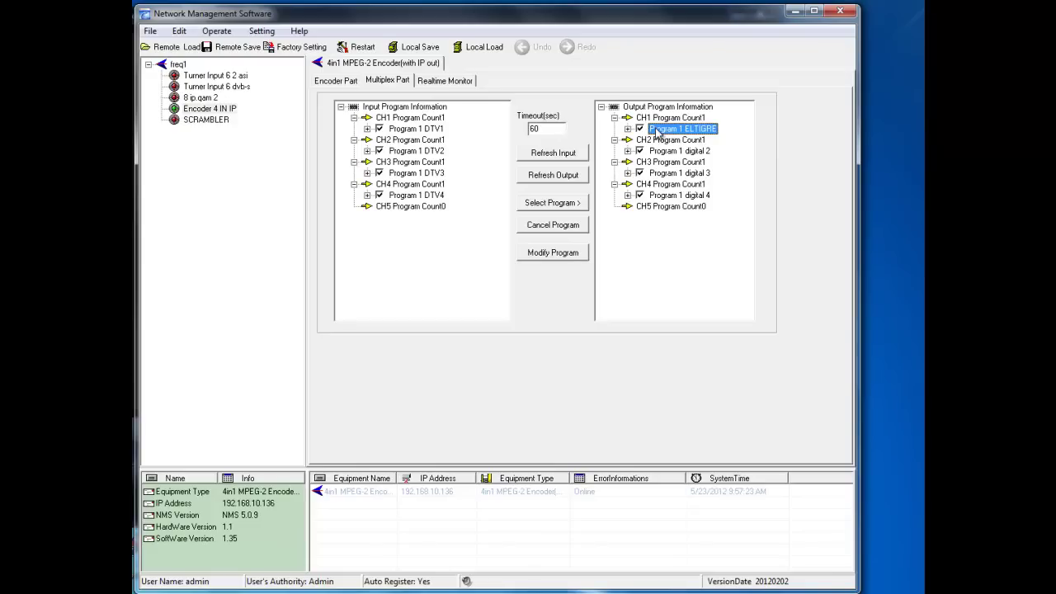
click(553, 255)
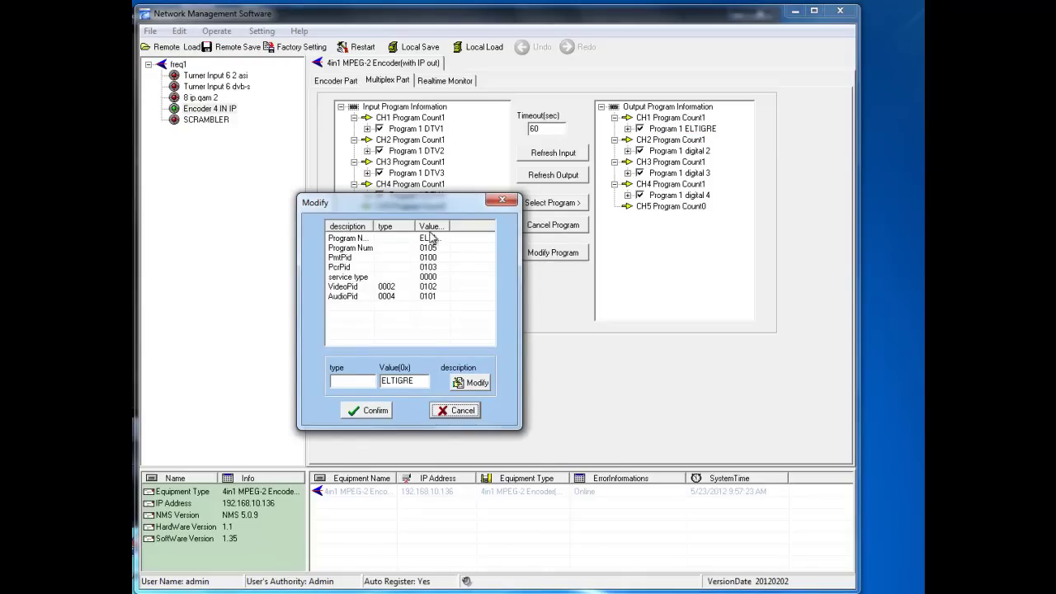
click(435, 239)
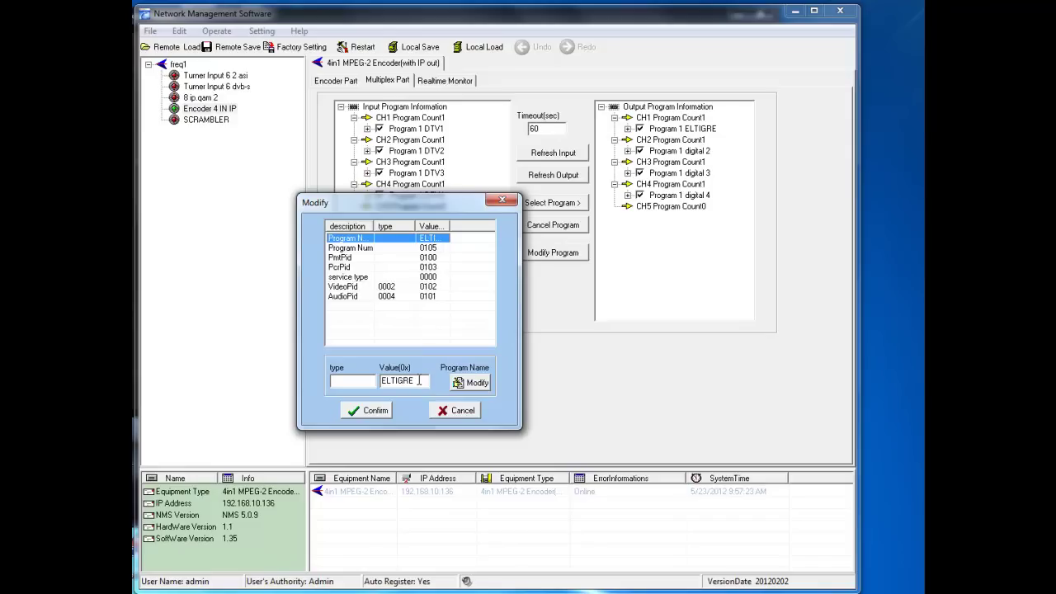
click(458, 412)
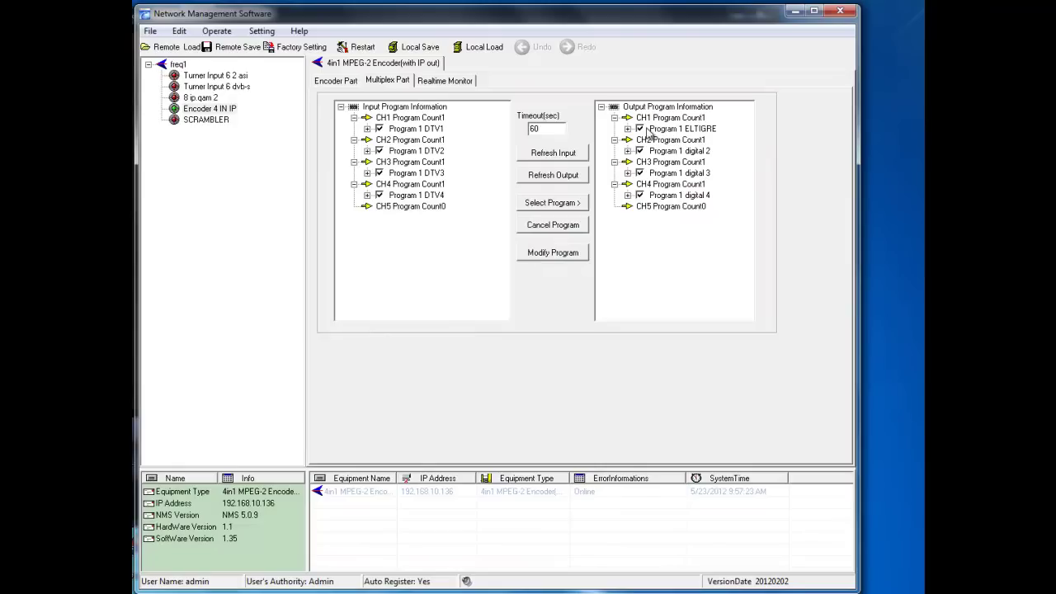
Rename the CH2 output program as ELTIGRE2 and confirm the modification.
click(655, 156)
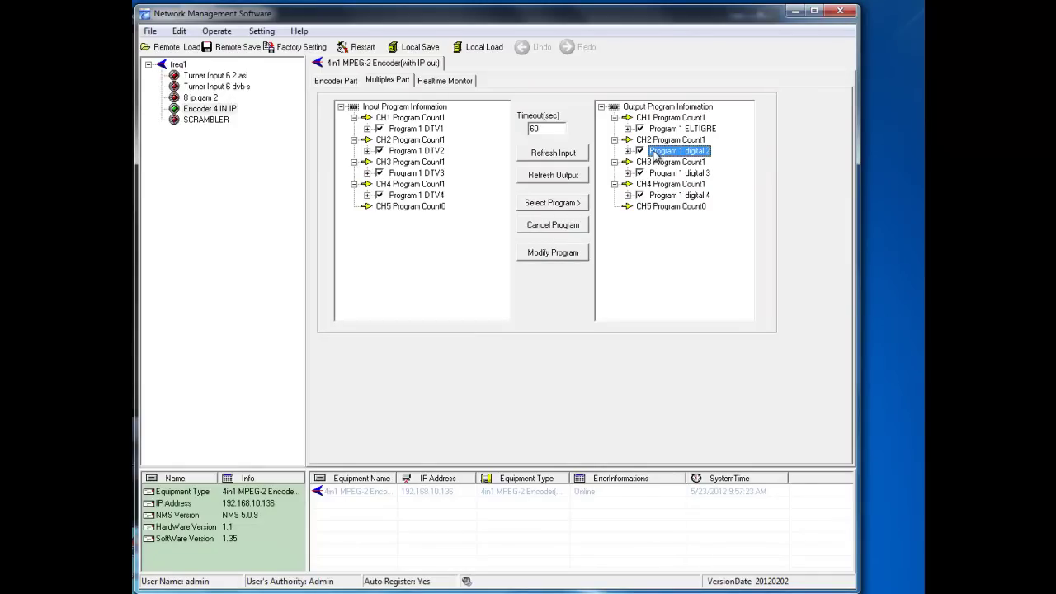
click(545, 255)
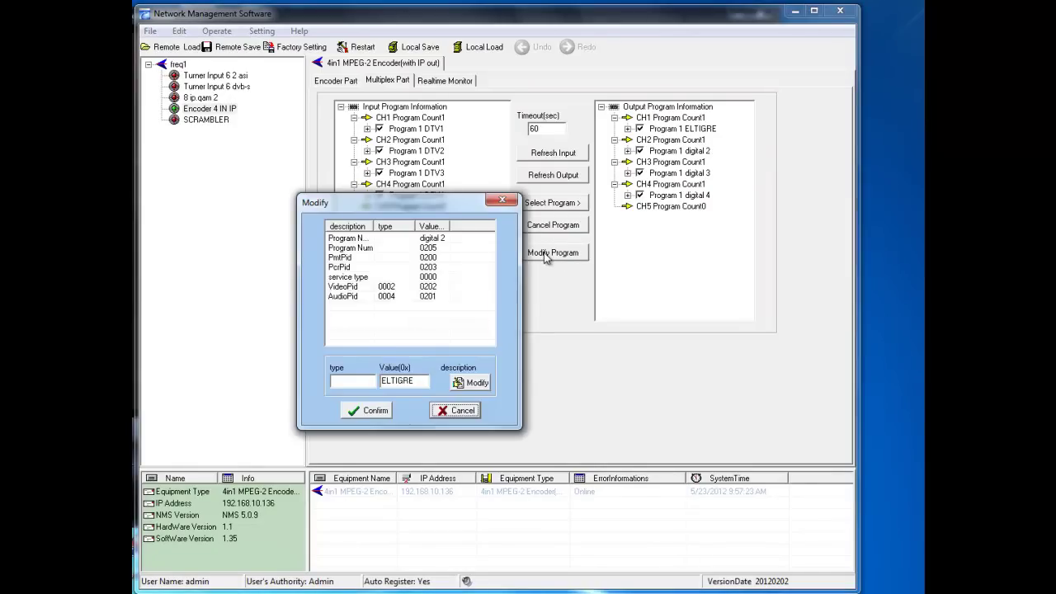
click(431, 239)
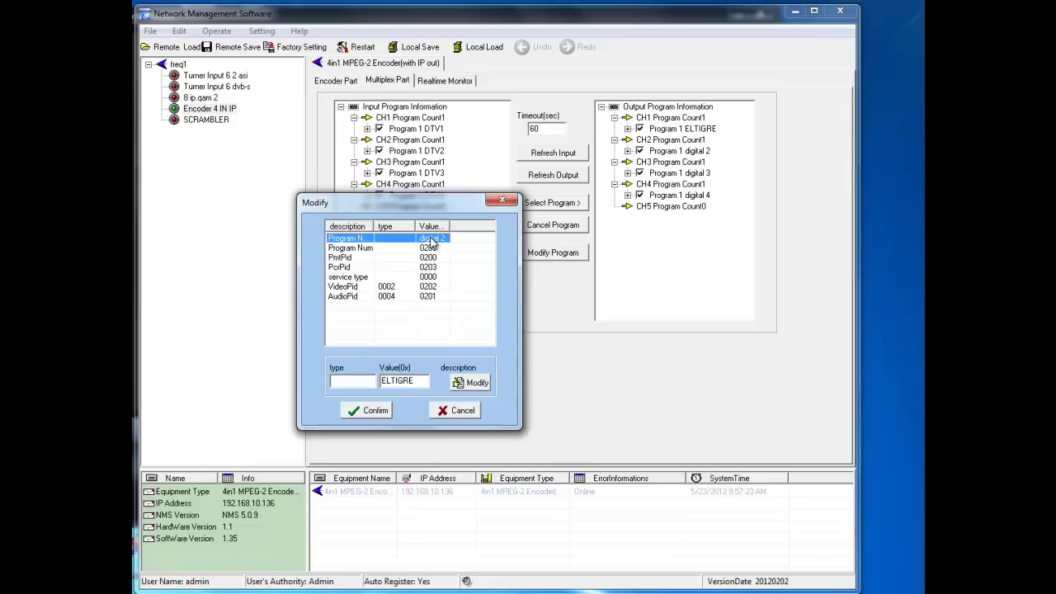
click(410, 381)
key(BackSpace)
key(BackSpace)
key(BackSpace)
key(BackSpace)
key(BackSpace)
key(BackSpace)
key(BackSpace)
text(ELTIGRE)
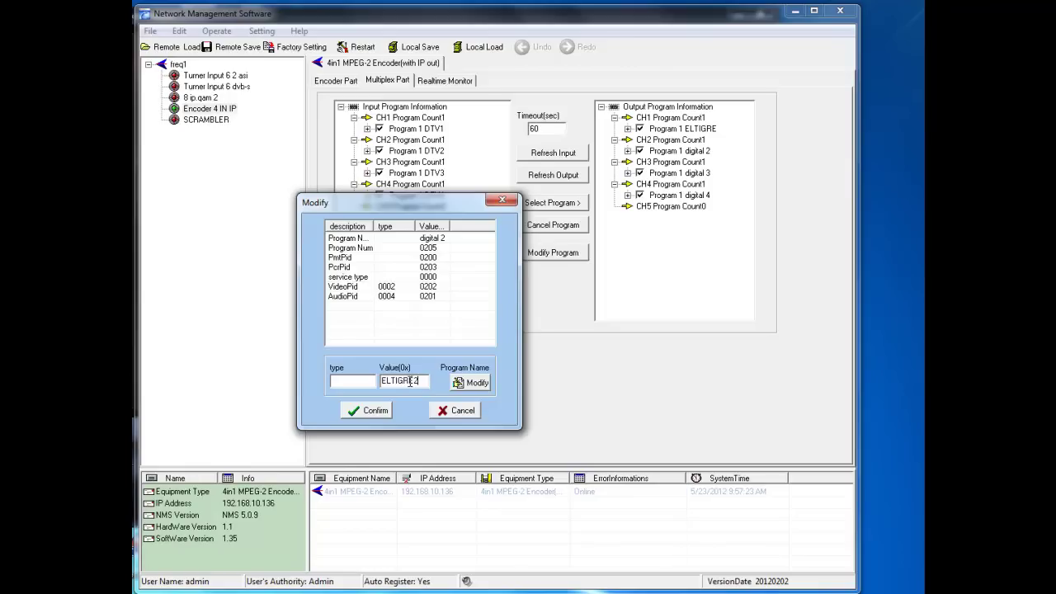
text(2)
click(475, 384)
click(372, 411)
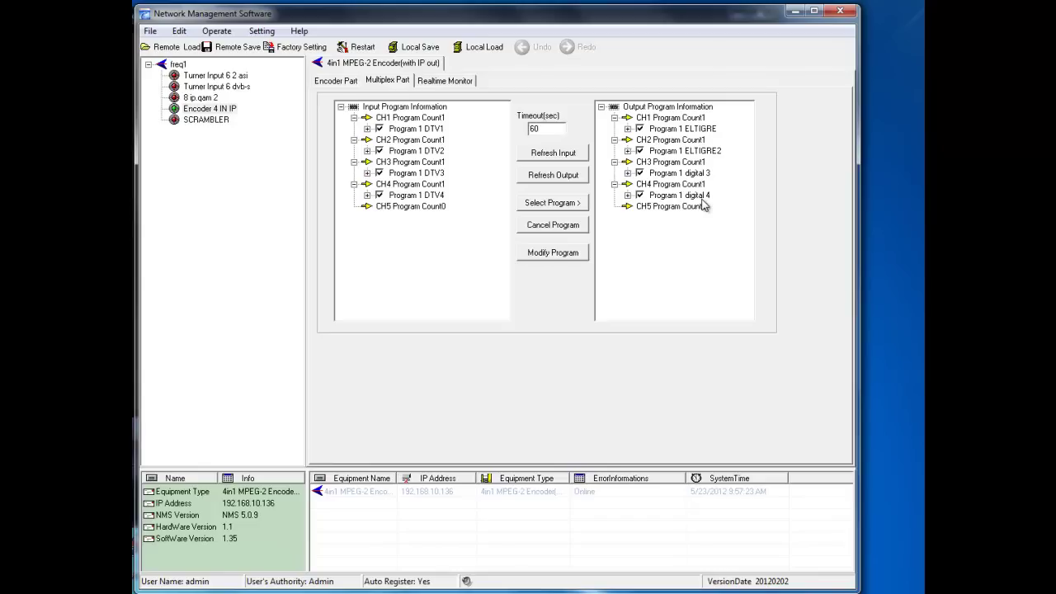
Set the program number of the CH1 output program ELTIGRE to 0001 and confirm the modification.
click(628, 129)
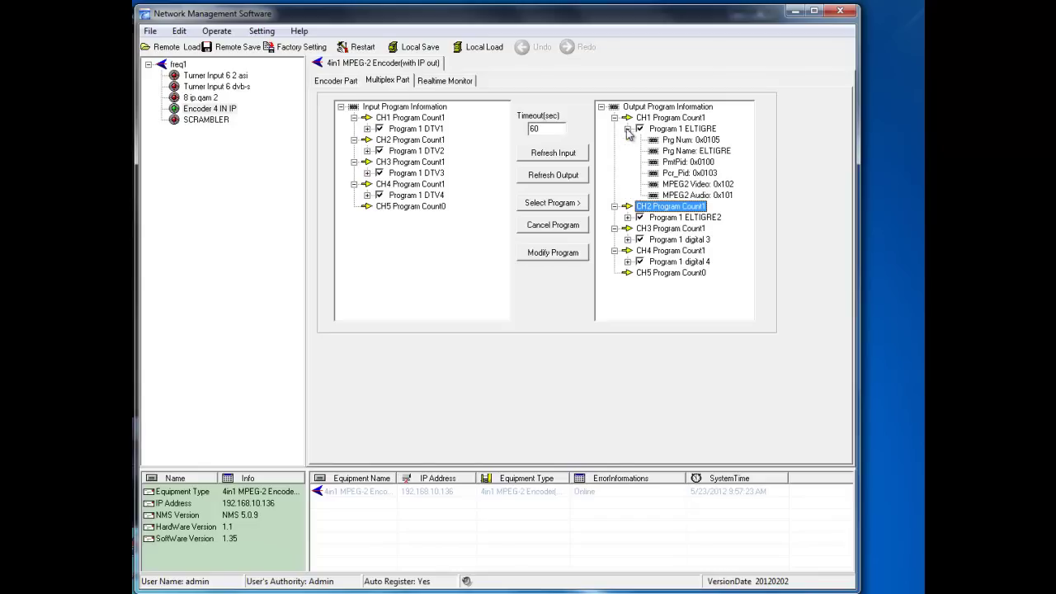
click(672, 130)
click(553, 252)
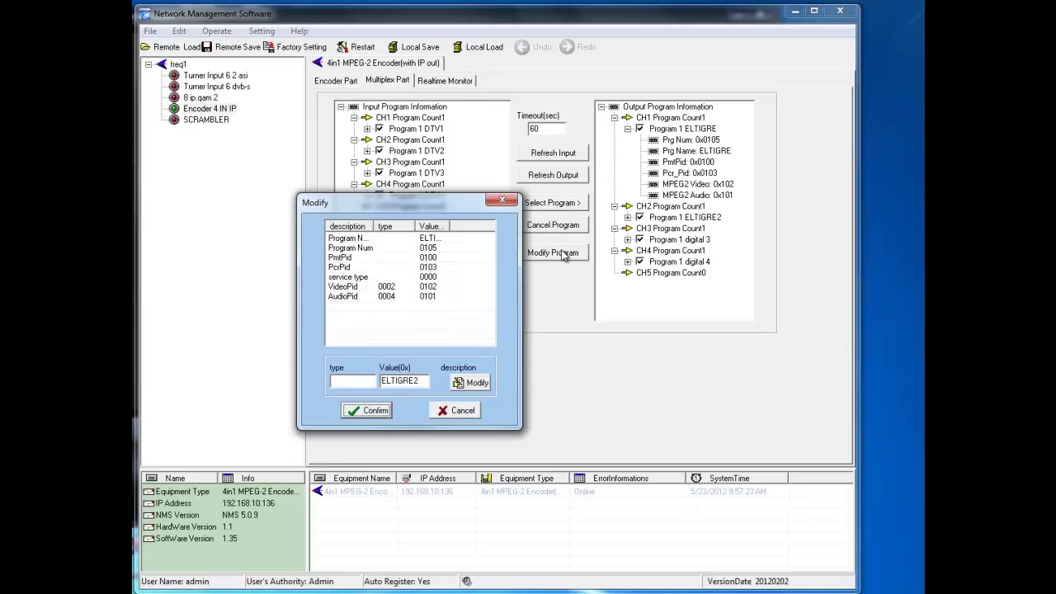
click(432, 249)
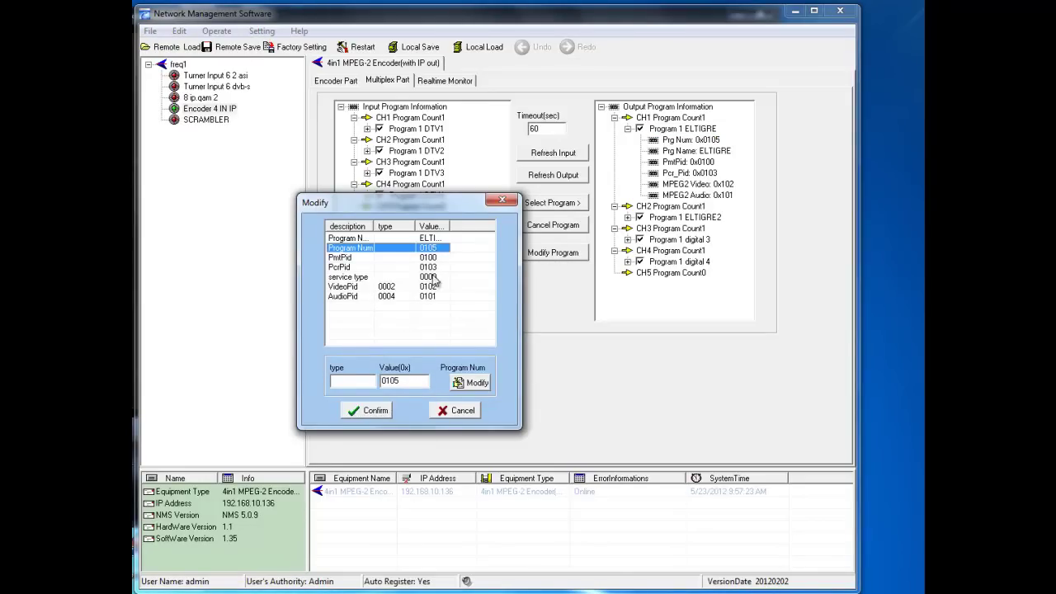
click(399, 380)
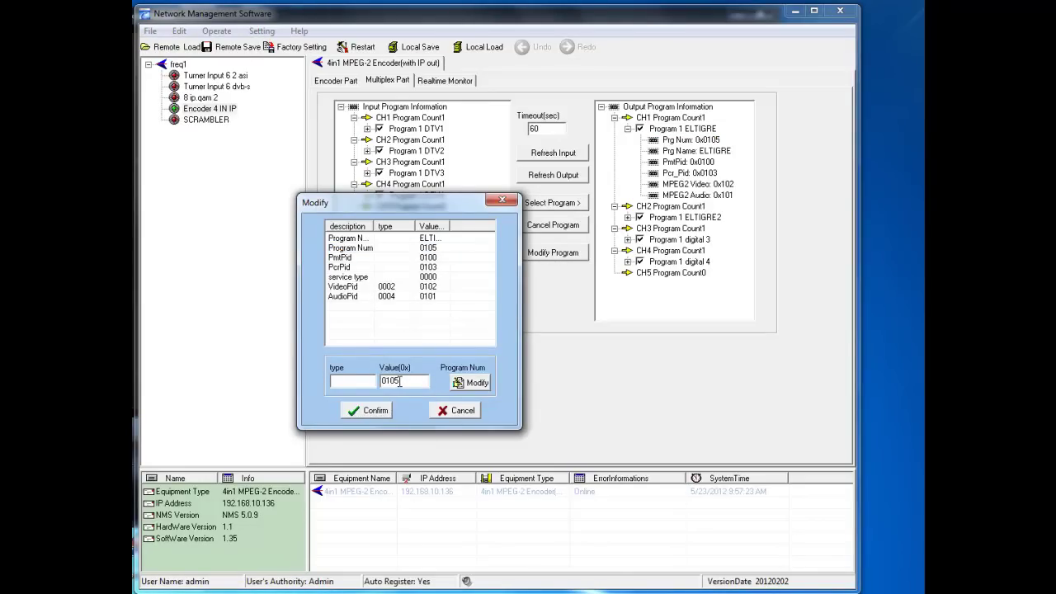
key(BackSpace)
key(BackSpace)
text(001)
click(475, 384)
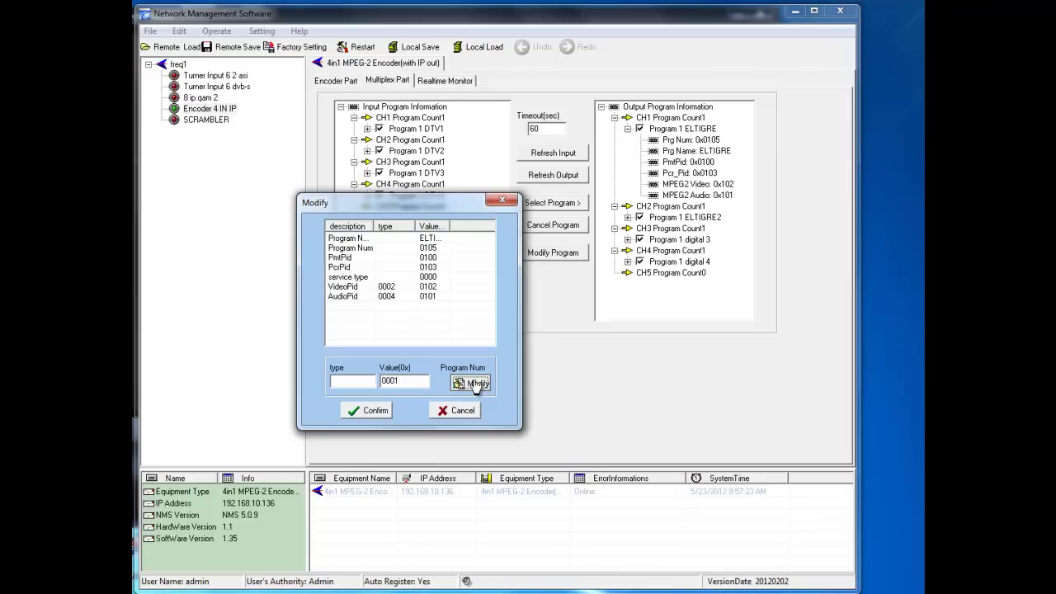
click(374, 411)
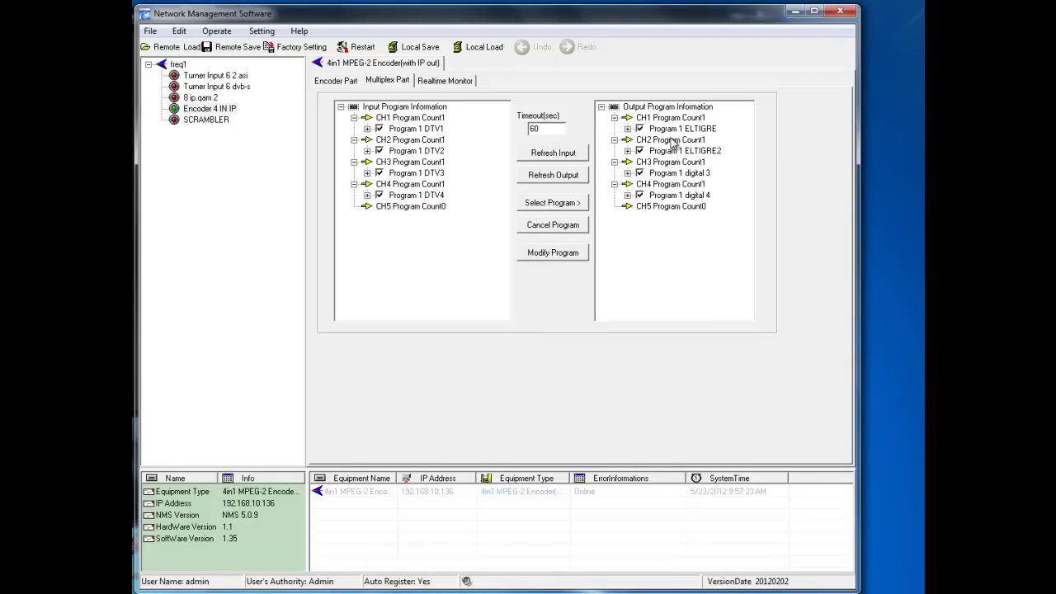
Change the CH2 output program ELTIGRE2's program number to 0002 and confirm.
click(667, 154)
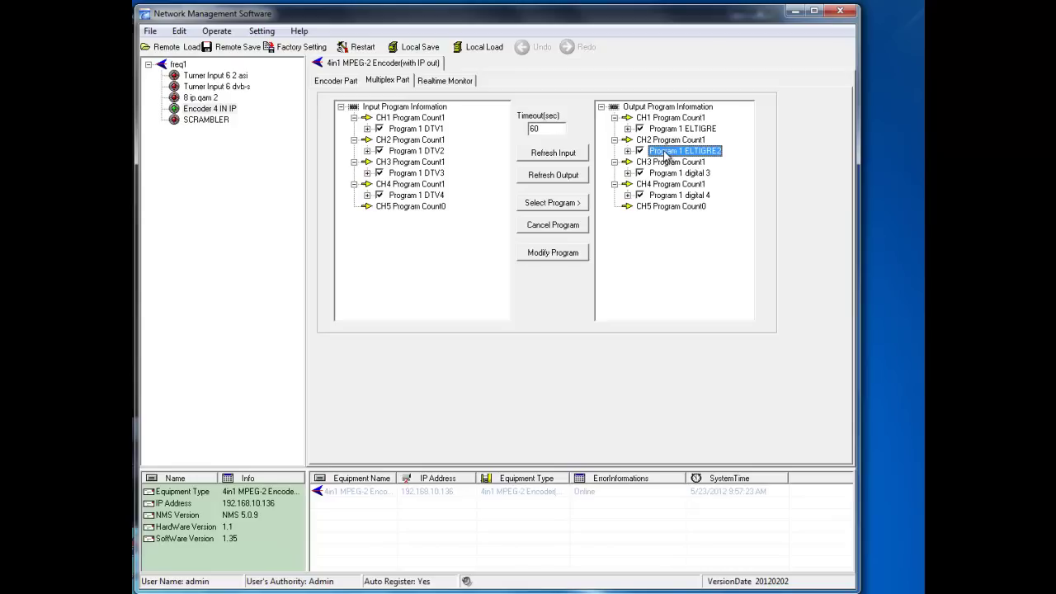
click(565, 255)
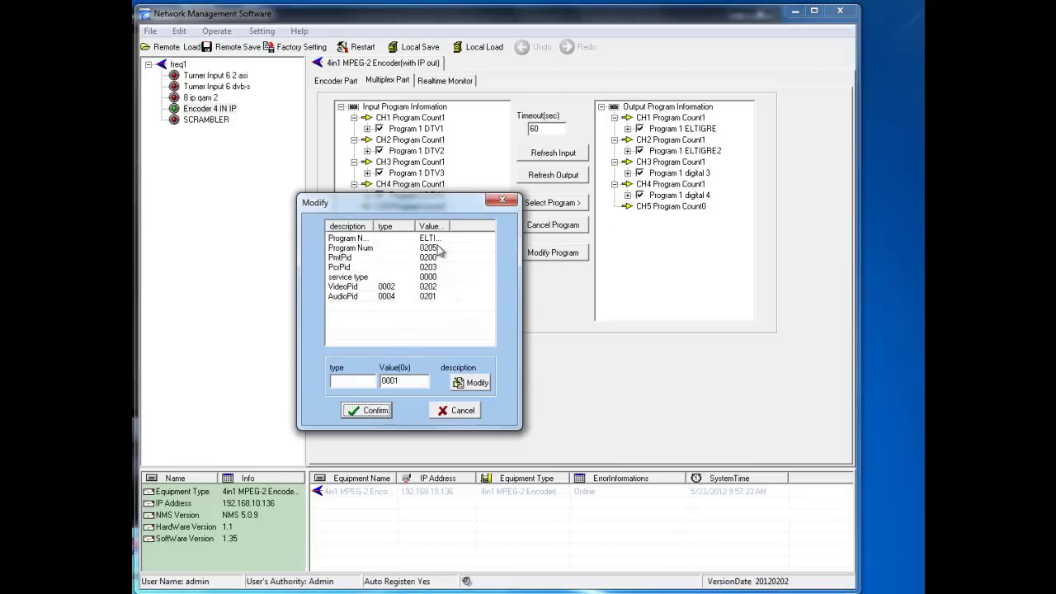
click(440, 248)
click(400, 380)
key(BackSpace)
key(BackSpace)
key(BackSpace)
text(002)
click(473, 384)
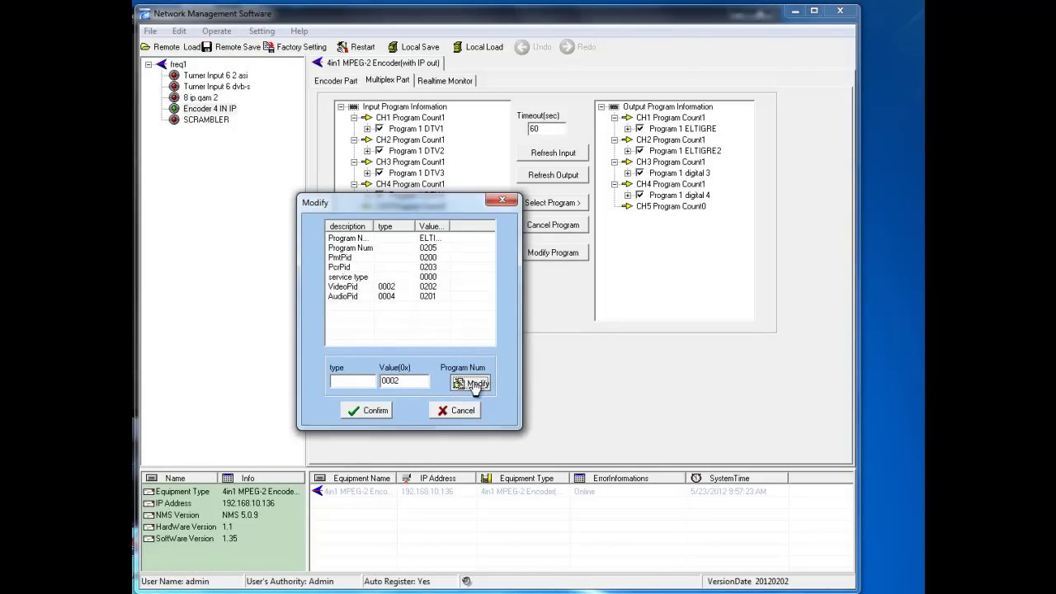
click(373, 410)
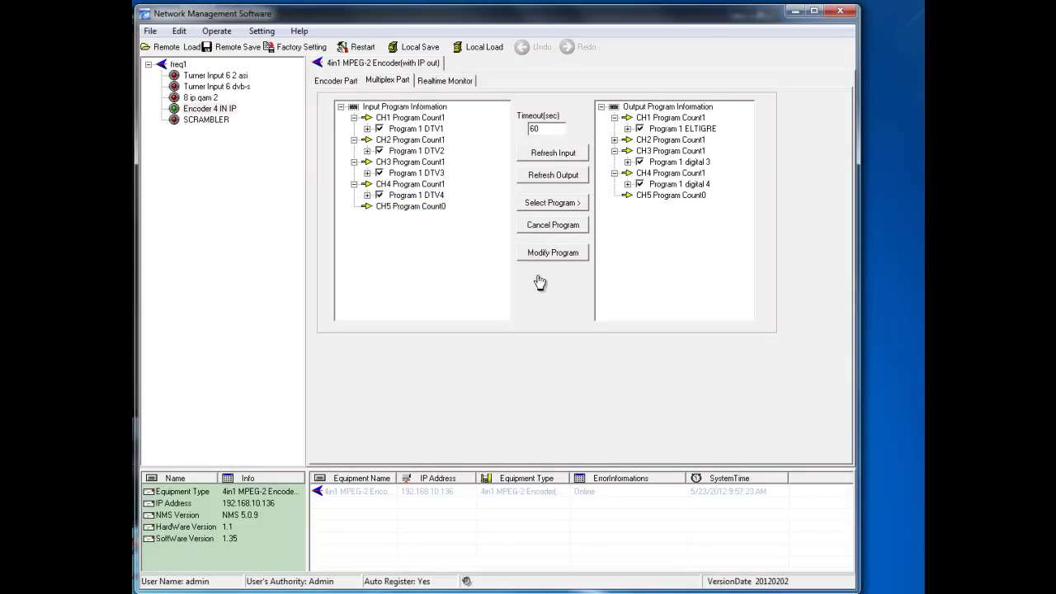
Give the CH3 output program digital 3 the program number 0003 and confirm.
click(664, 175)
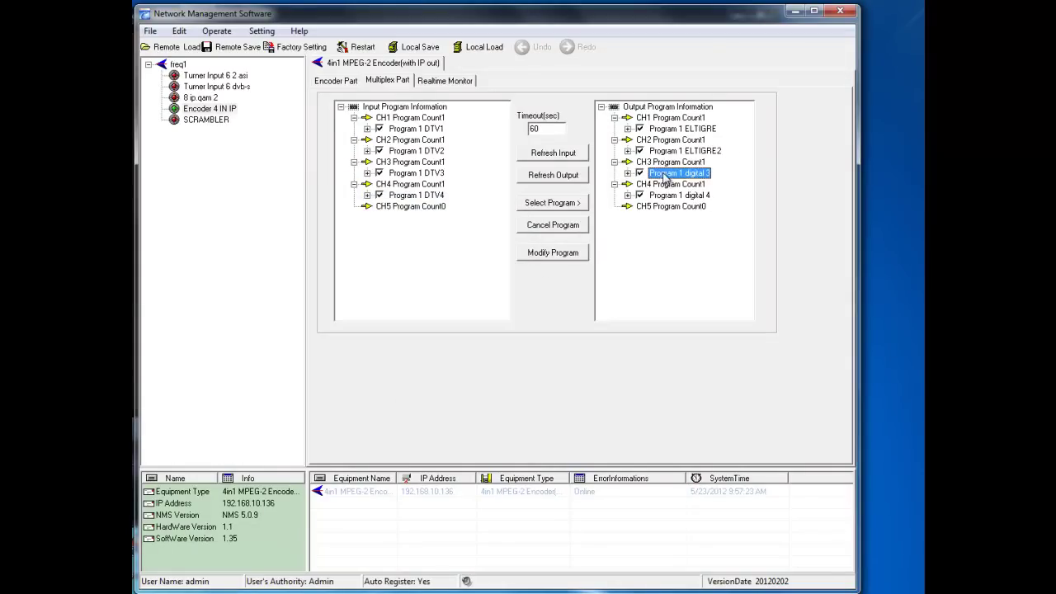
click(563, 253)
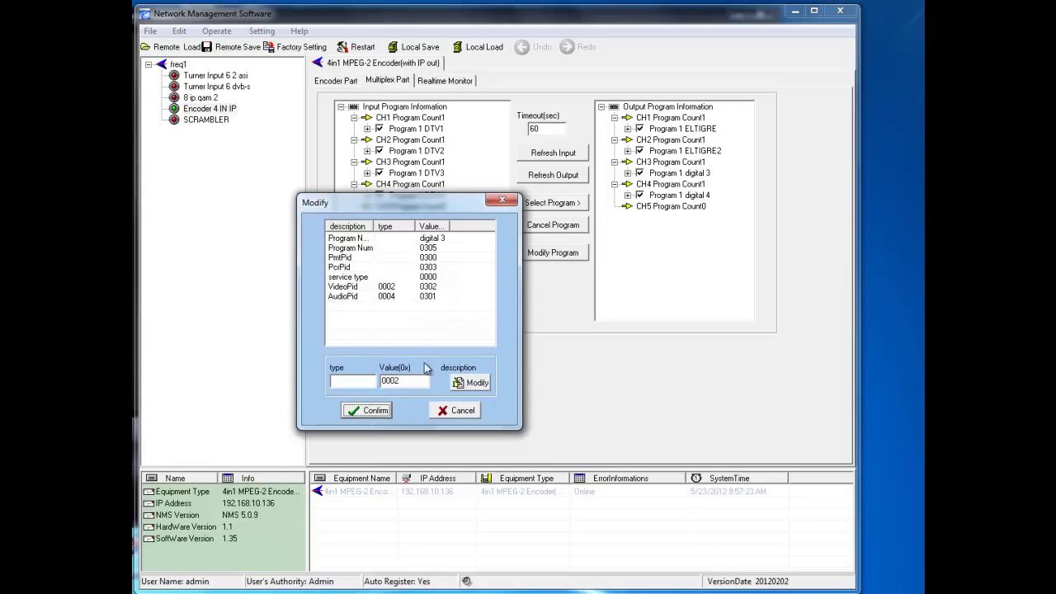
click(431, 250)
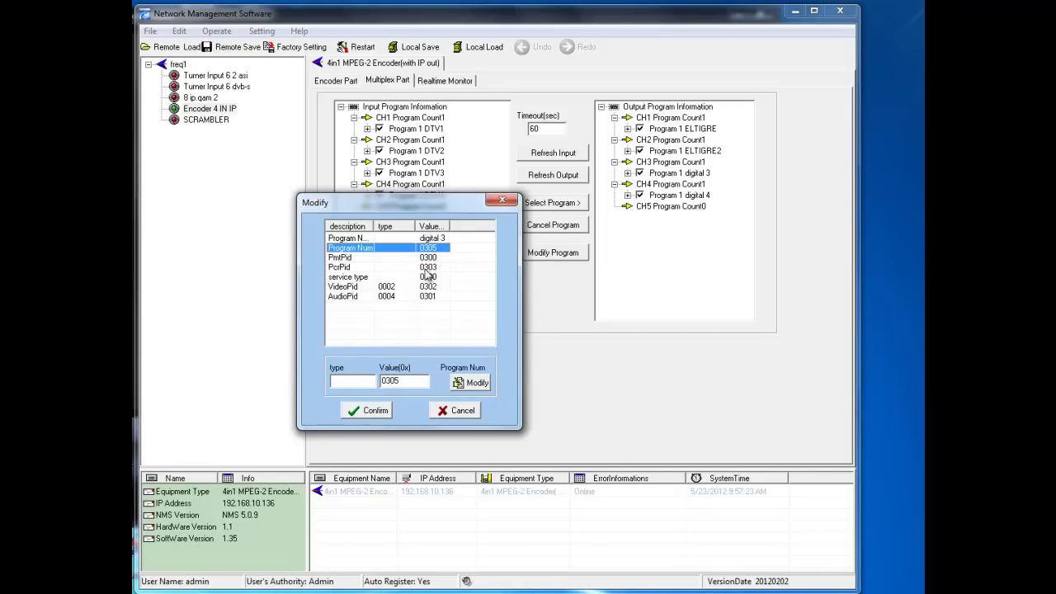
click(402, 381)
key(BackSpace)
key(BackSpace)
key(BackSpace)
text(00)
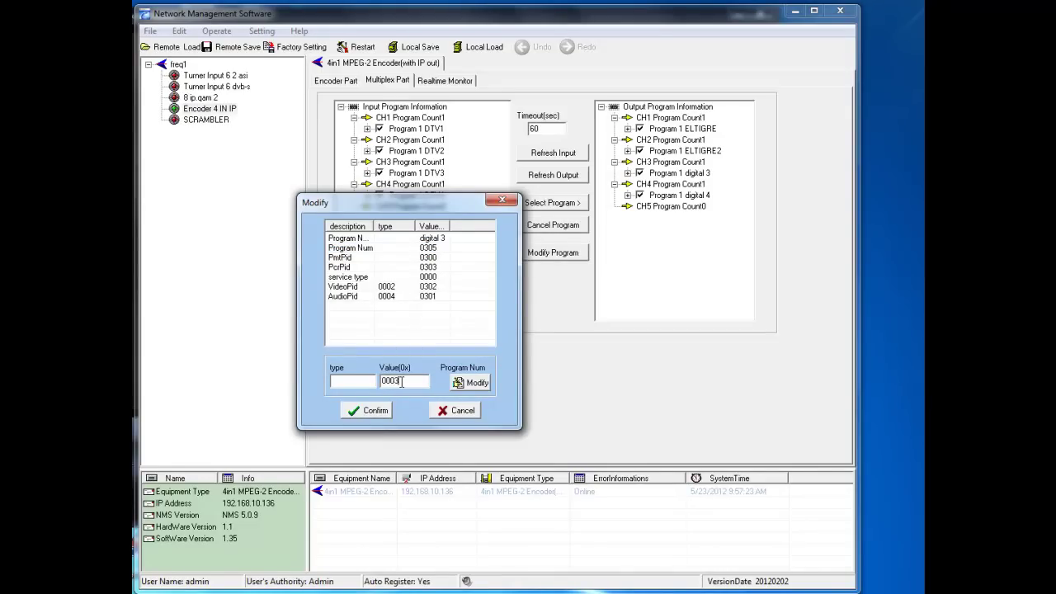
click(475, 384)
click(373, 410)
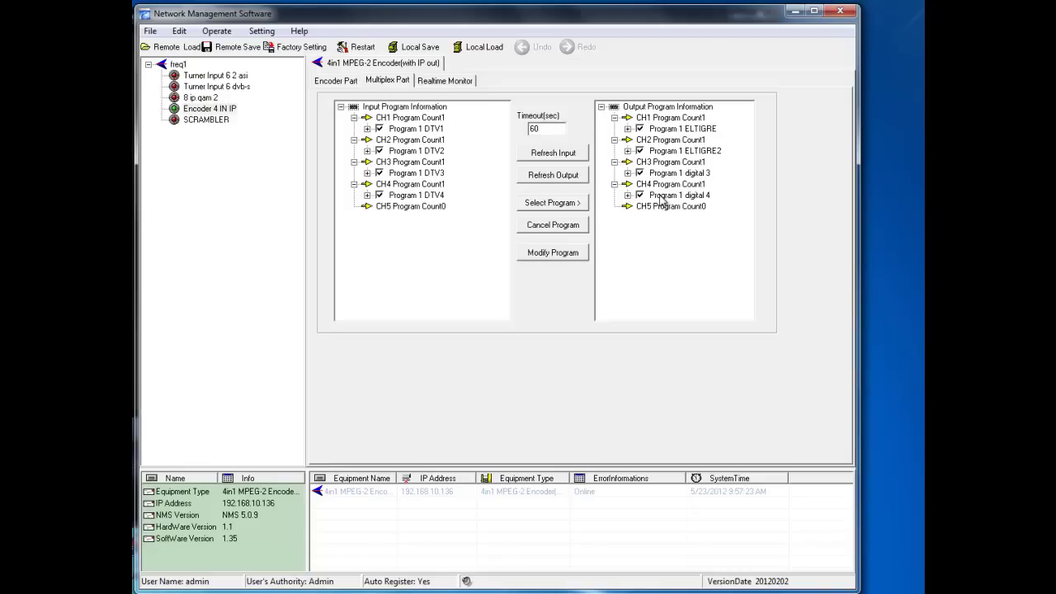
Set the program number of the CH4 output program digital 4 to 0004, confirm it, and refresh the output program information.
click(664, 196)
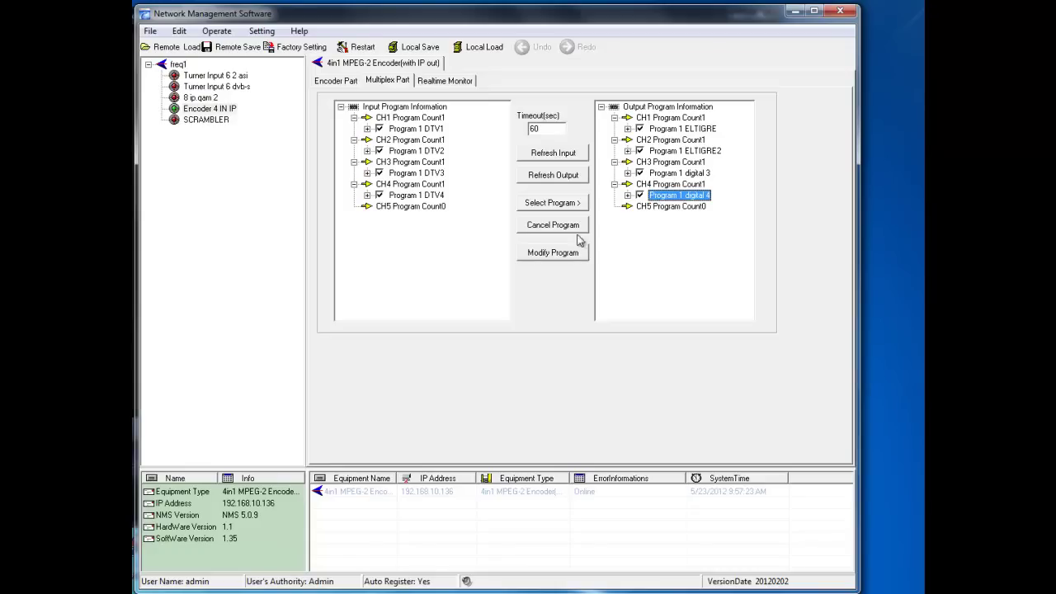
click(549, 255)
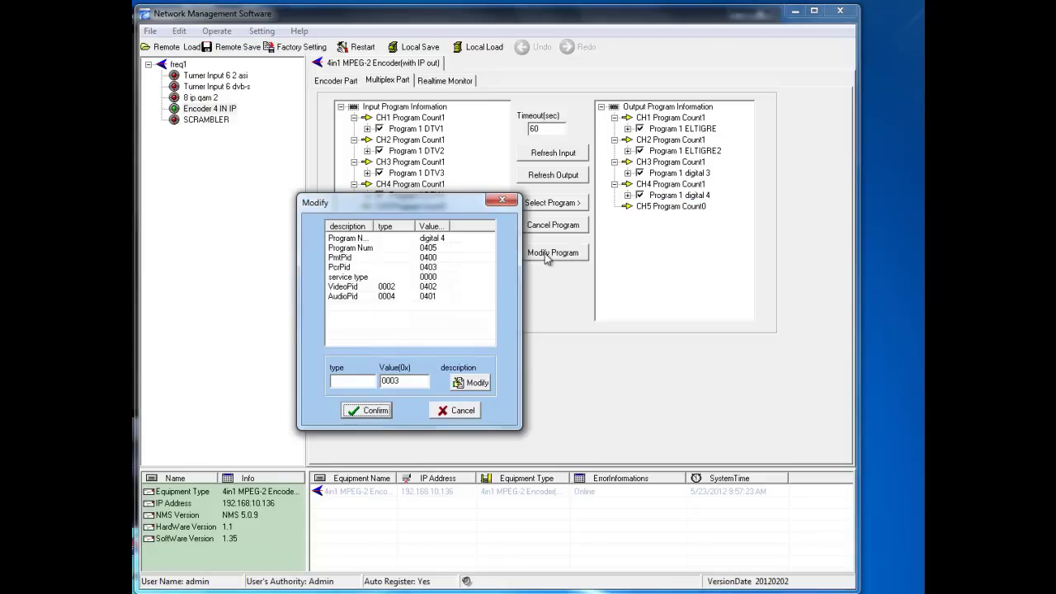
click(429, 248)
click(399, 380)
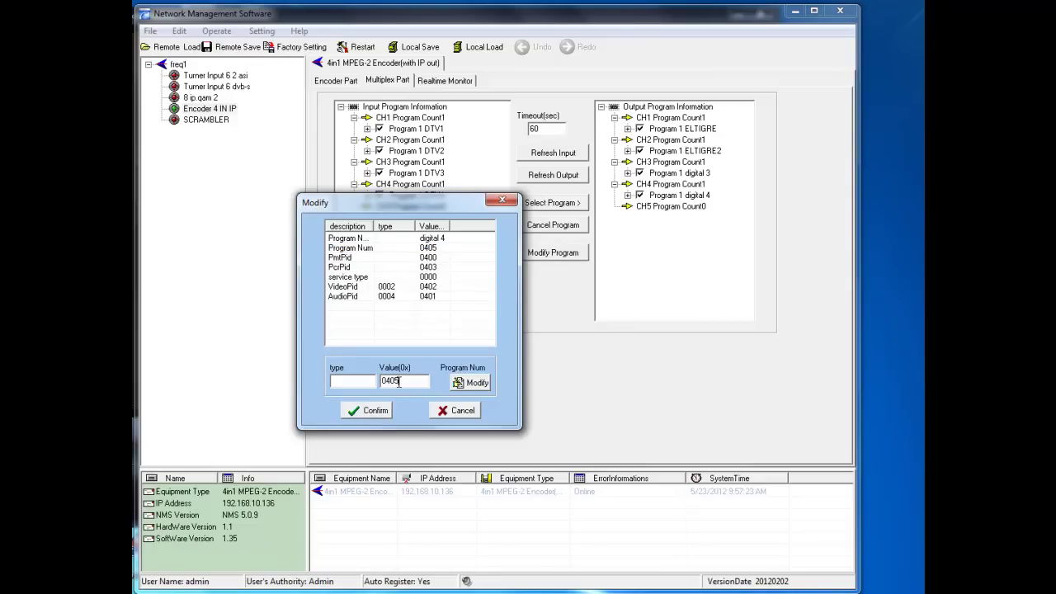
key(BackSpace)
key(BackSpace)
key(BackSpace)
text(004)
click(472, 383)
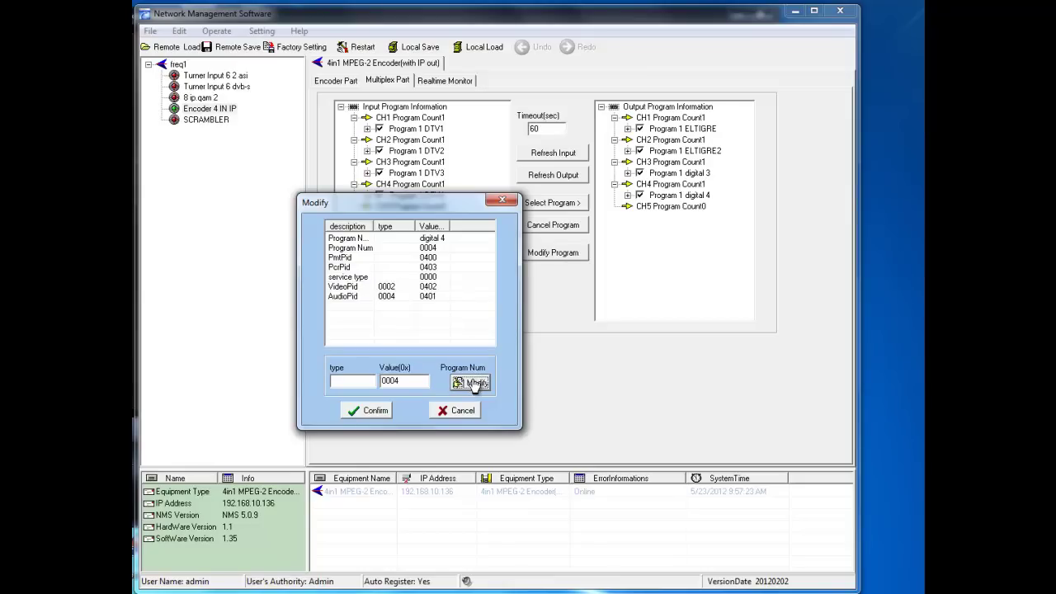
click(373, 410)
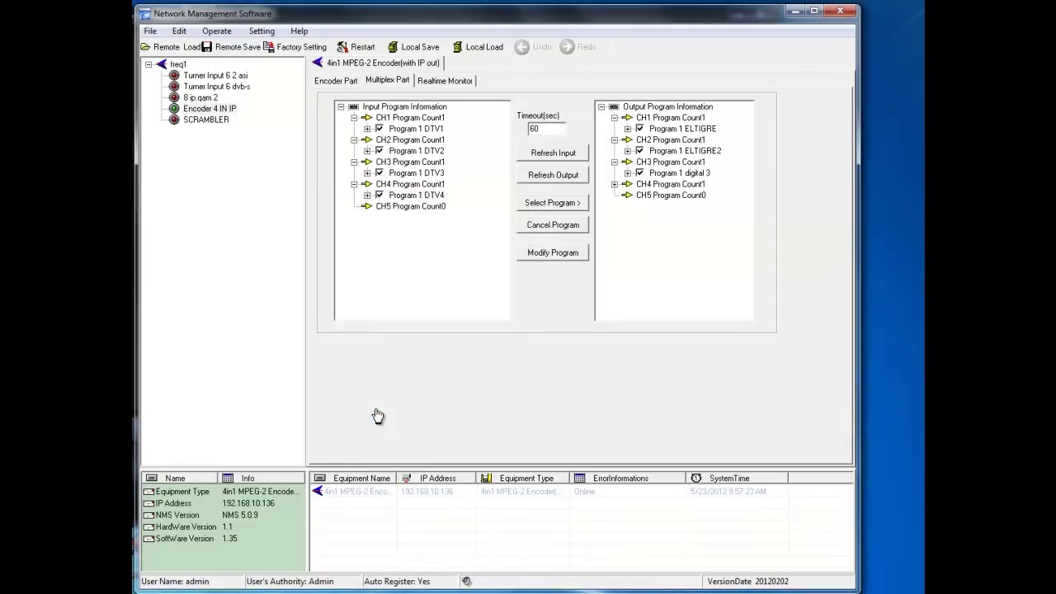
click(551, 178)
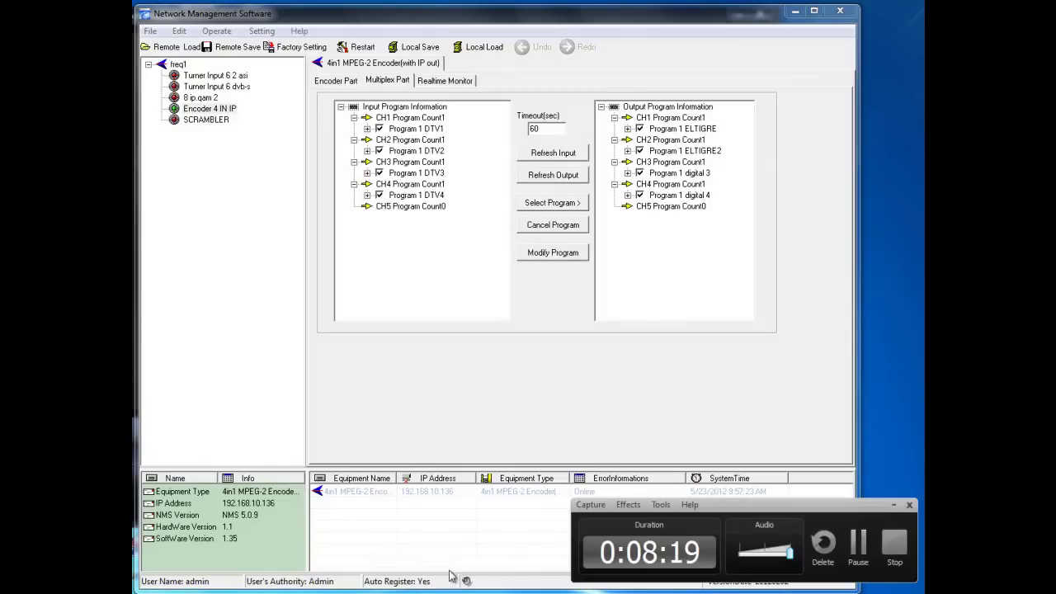
click(859, 549)
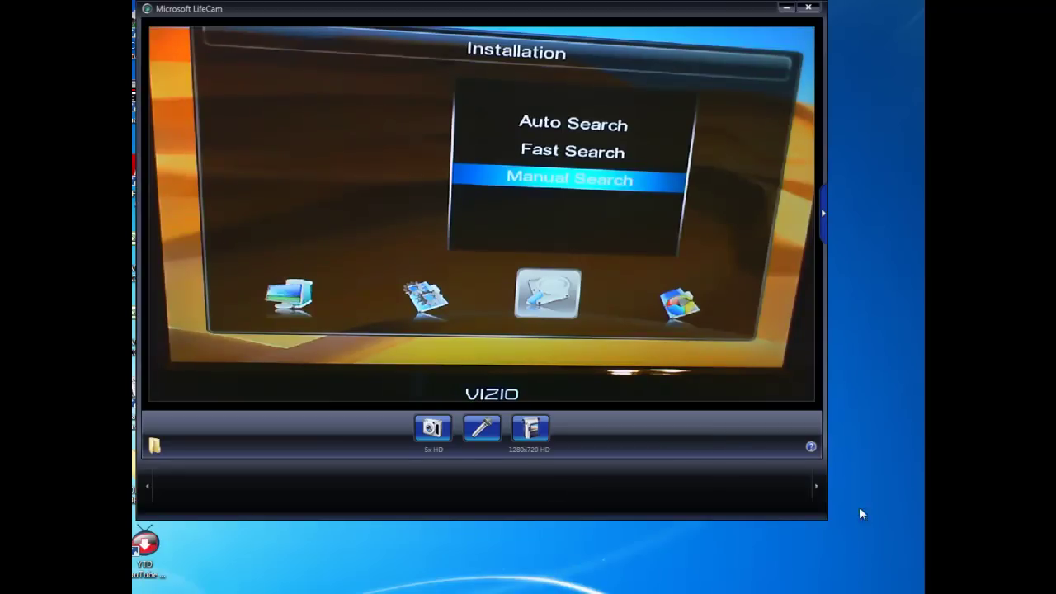